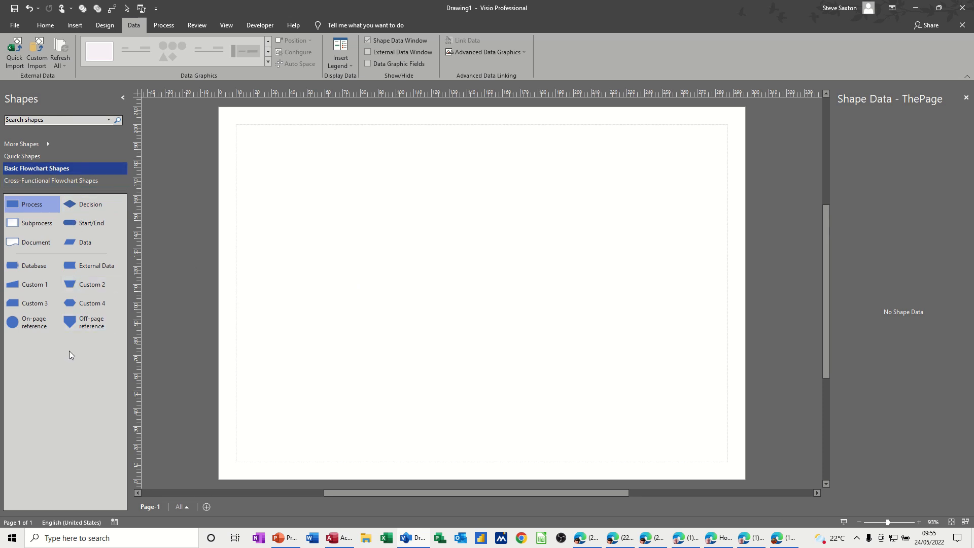
# Place a Process shape on the blank page, just left of centre near the page's upper margin
pyautogui.moveTo(21, 204); pyautogui.dragTo(419, 168)
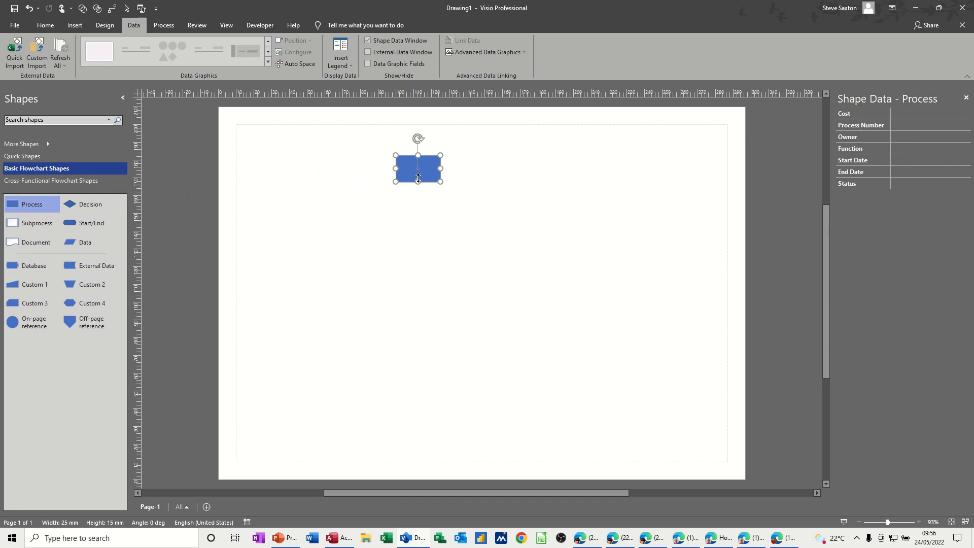
pyautogui.moveTo(431, 173); pyautogui.dragTo(462, 173)
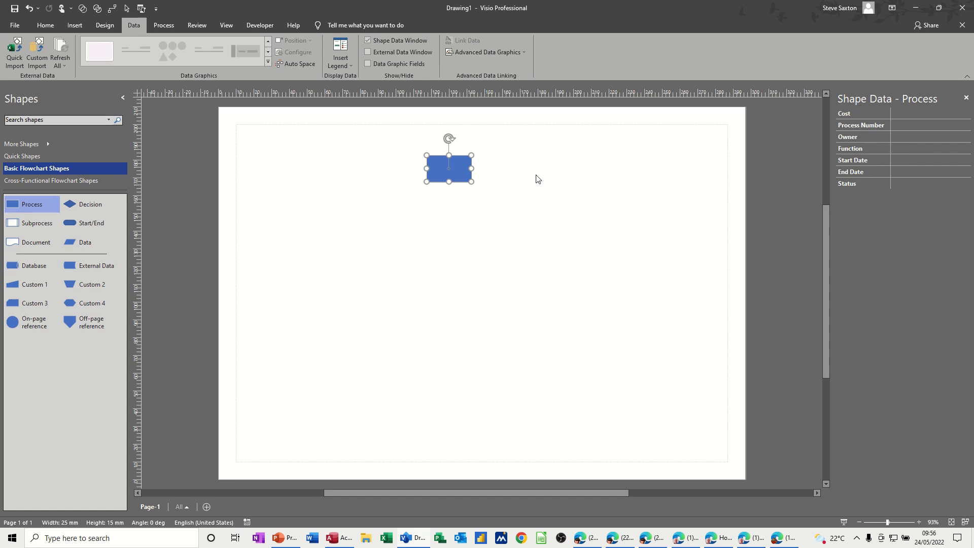
# Close the Shape Data window and show it again, including a look at the available task panes
pyautogui.click(966, 97)
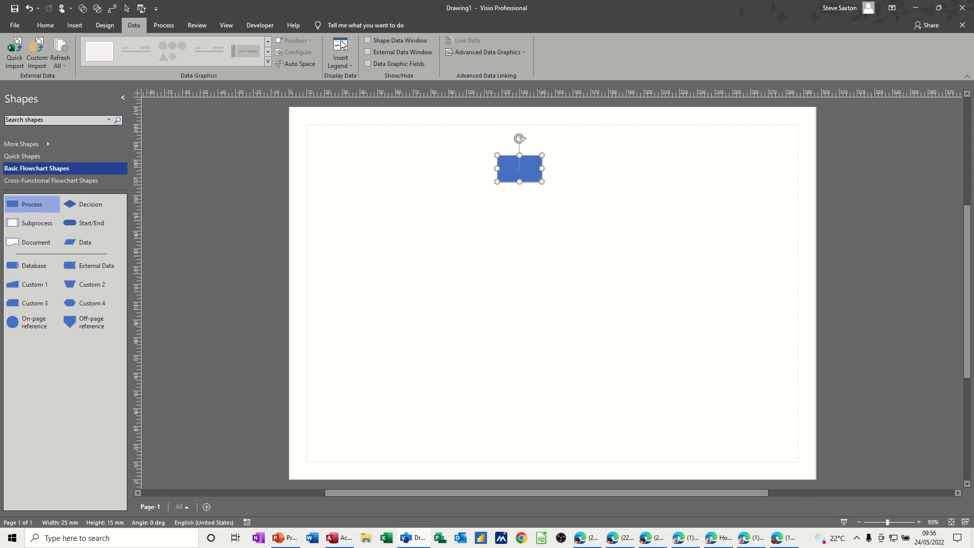
pyautogui.click(367, 41)
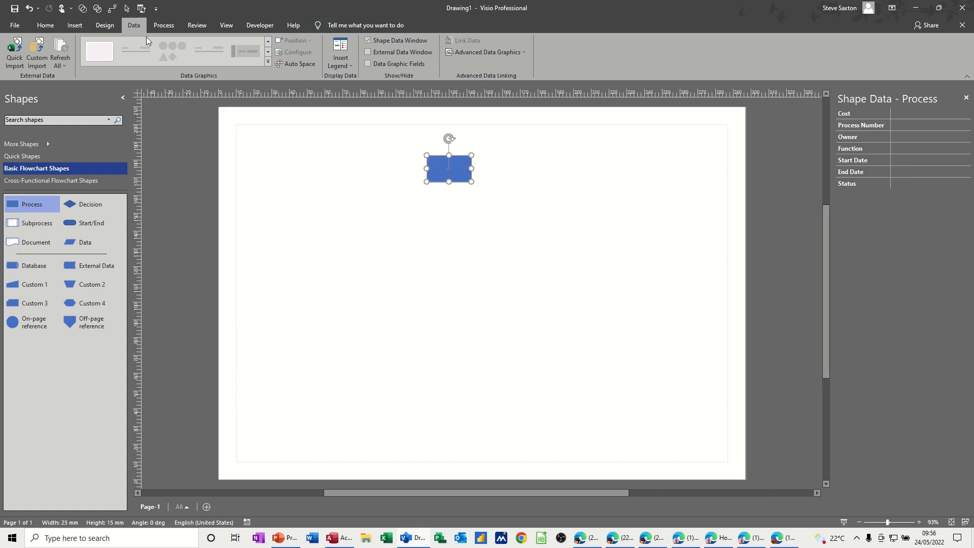
pyautogui.click(227, 24)
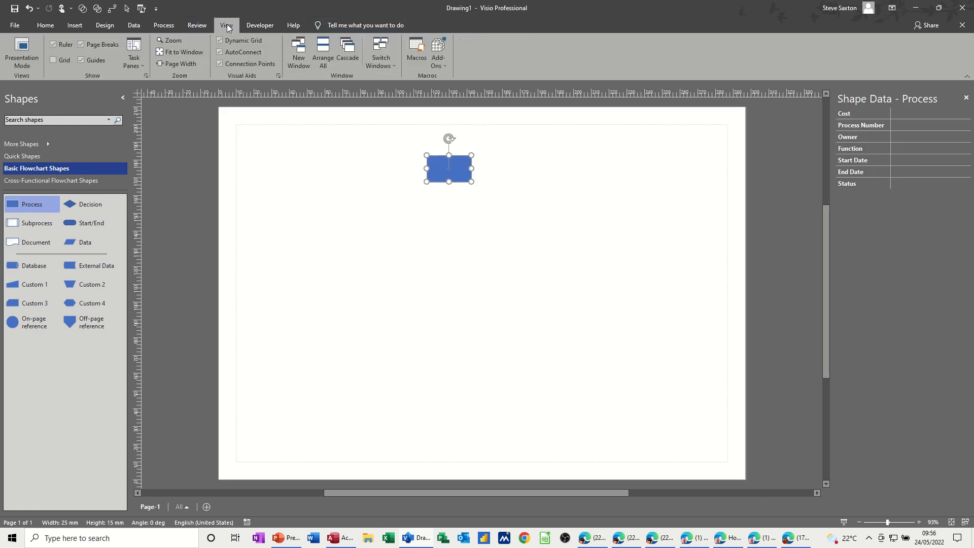
pyautogui.click(142, 65)
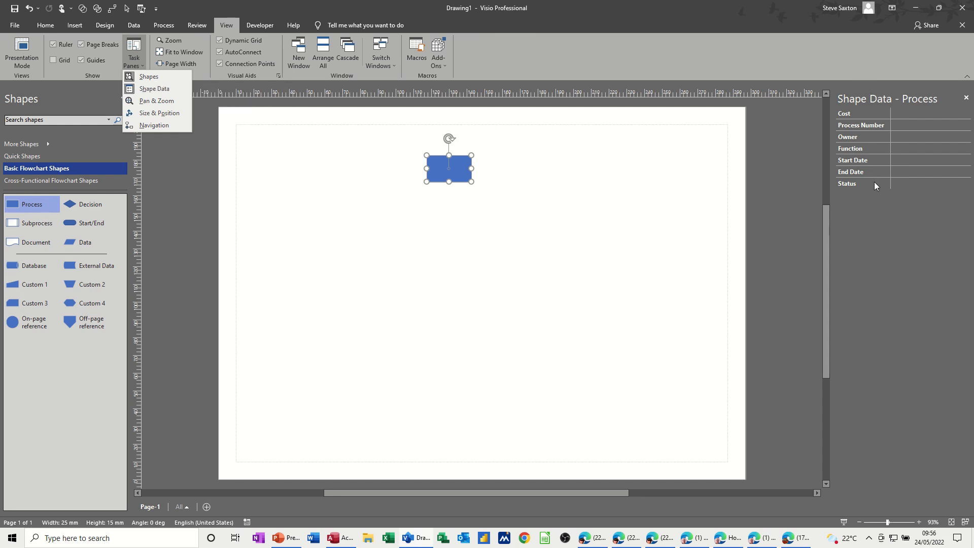
# Float the Shape Data window over the drawing page and dock it back in its original place
pyautogui.click(867, 105)
pyautogui.moveTo(867, 104); pyautogui.dragTo(665, 161)
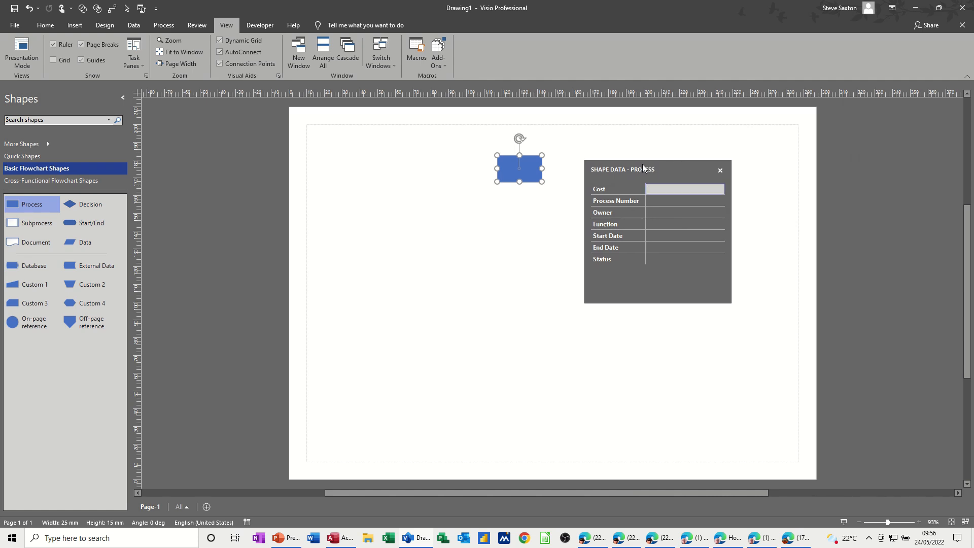
pyautogui.moveTo(643, 168); pyautogui.dragTo(893, 105)
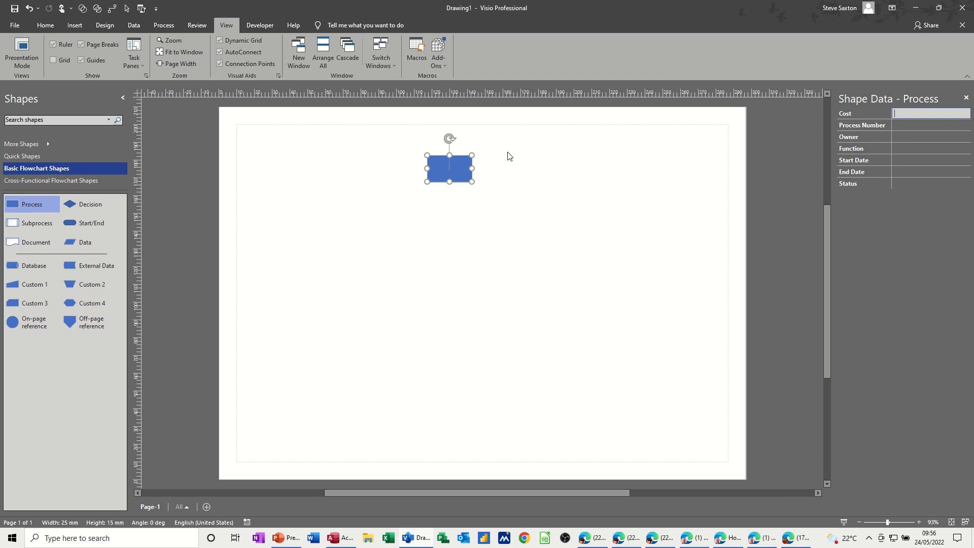
# Delete the Cost, Process Number, Owner, Function, Start Date and End Date properties from the Process shape's data definition, keeping Status
pyautogui.rightClick(459, 167)
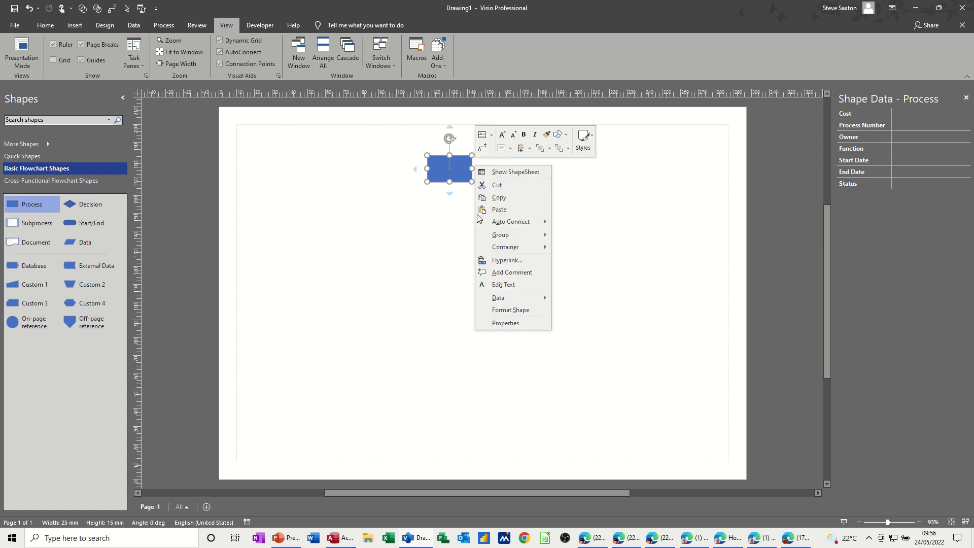
pyautogui.moveTo(491, 303)
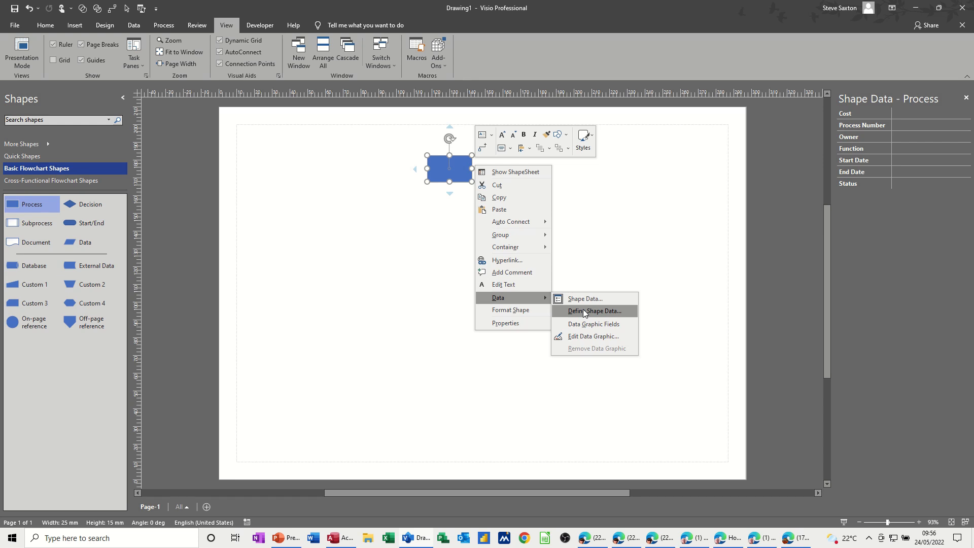
pyautogui.click(584, 311)
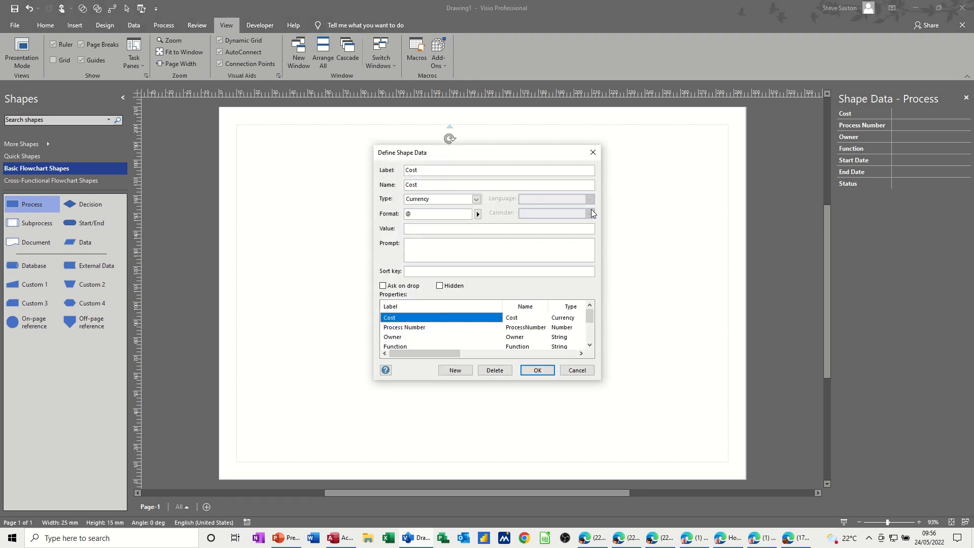
pyautogui.click(491, 372)
pyautogui.click(491, 373)
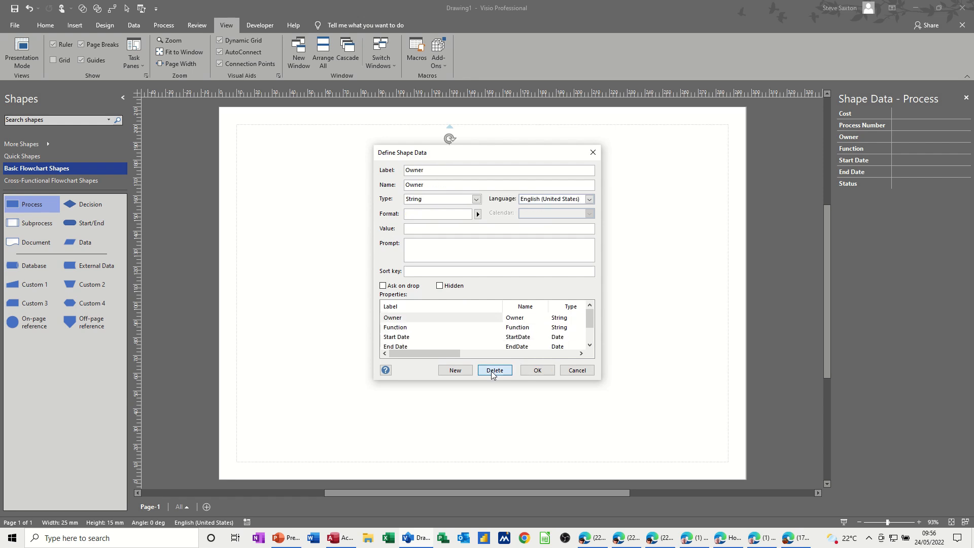
pyautogui.click(491, 372)
pyautogui.click(491, 373)
pyautogui.click(492, 372)
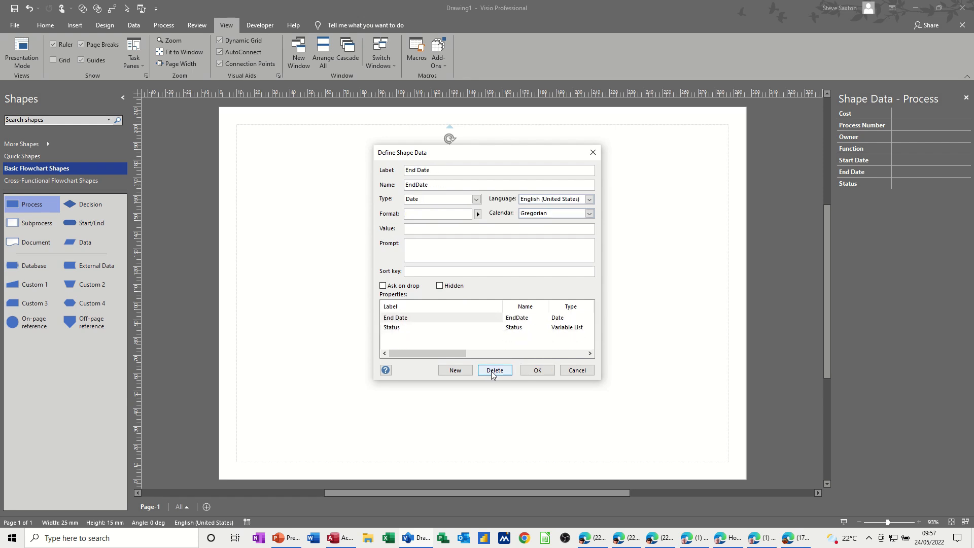
pyautogui.click(491, 373)
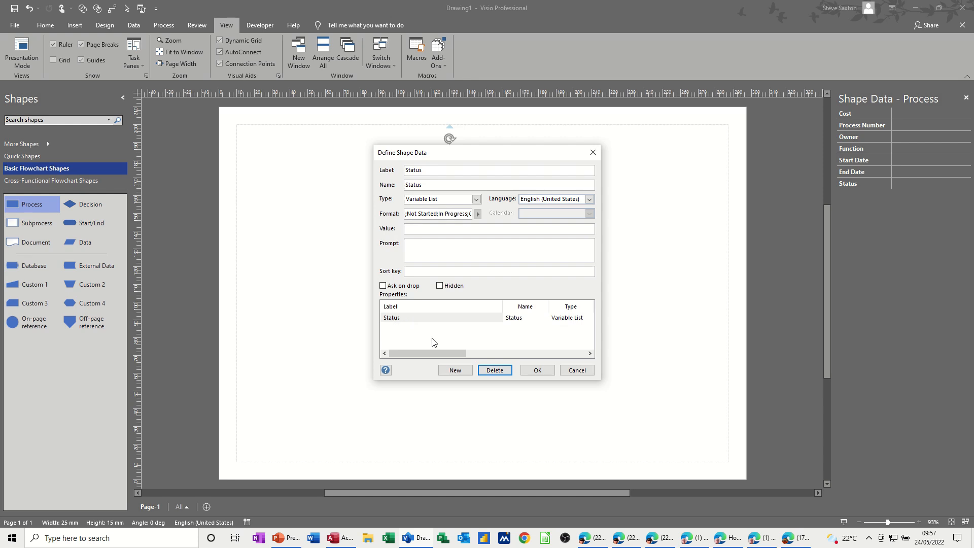
# Add two new shape data properties labelled Name and Cost to the Process shape
pyautogui.click(454, 371)
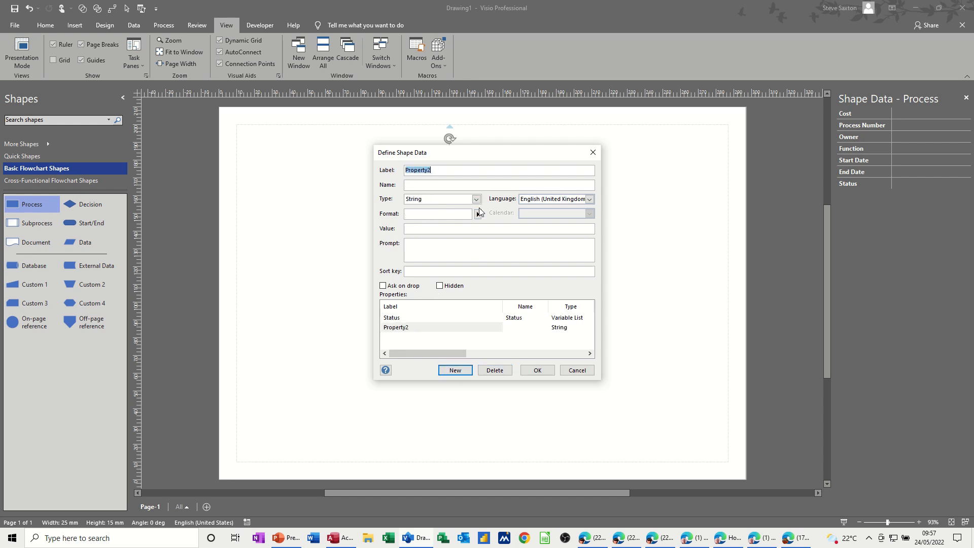
pyautogui.write('Name')
pyautogui.click(459, 375)
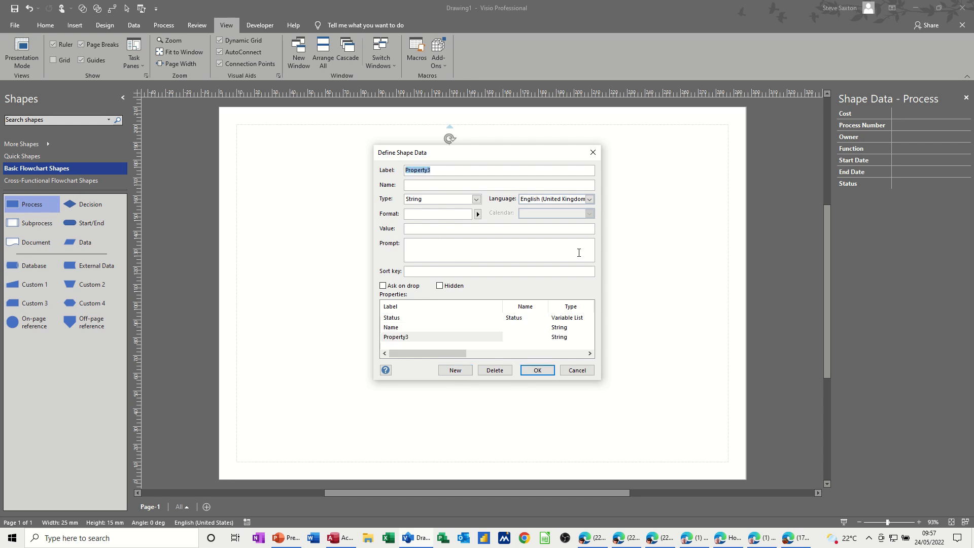
pyautogui.write('C')
# Set the sort keys of the shape data properties to 1 for Name, 2 for Status and 3 for Cost
pyautogui.click(396, 330)
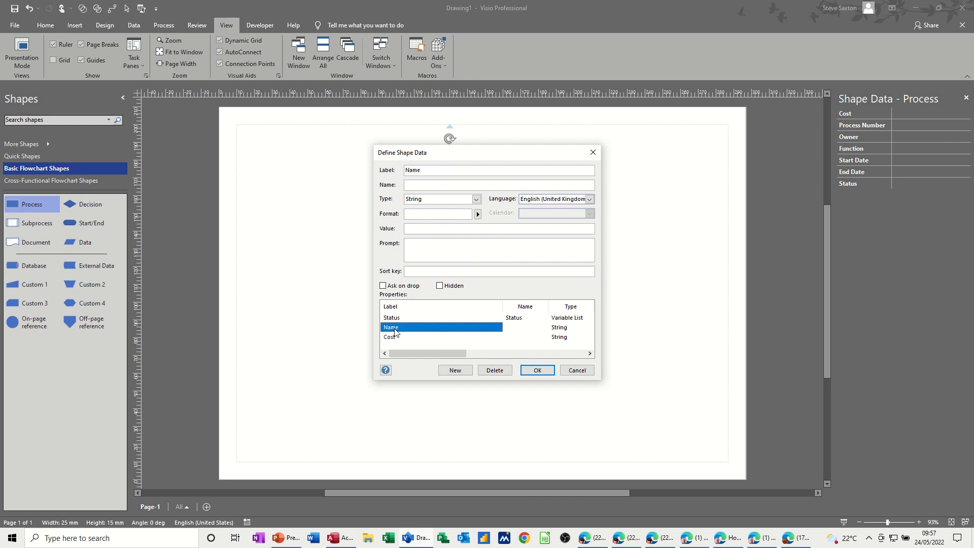
pyautogui.click(412, 272)
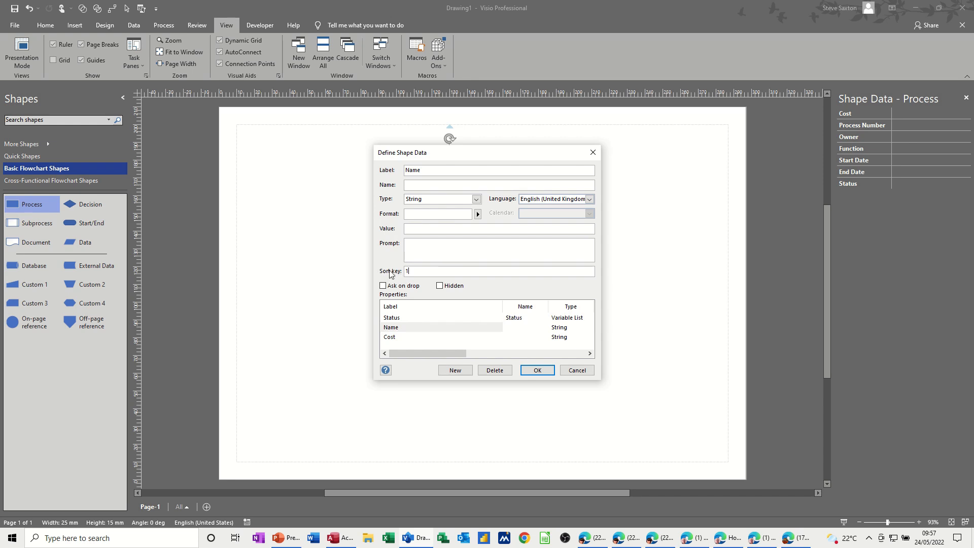
pyautogui.click(397, 320)
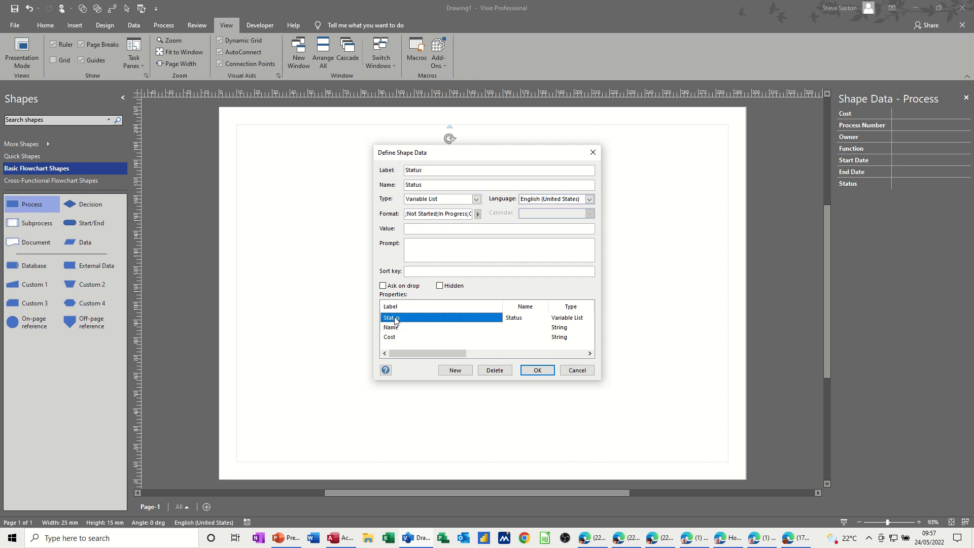
pyautogui.click(414, 273)
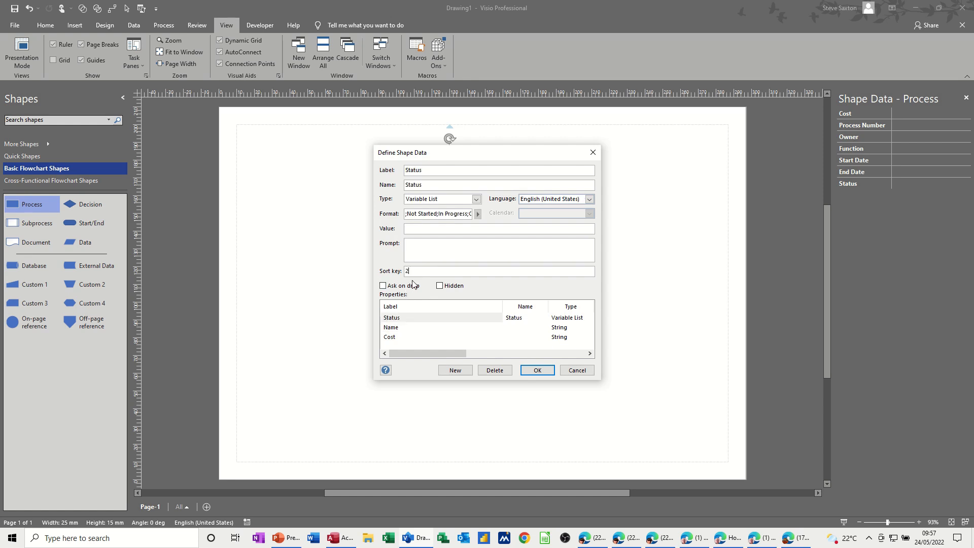
pyautogui.click(390, 337)
pyautogui.click(411, 275)
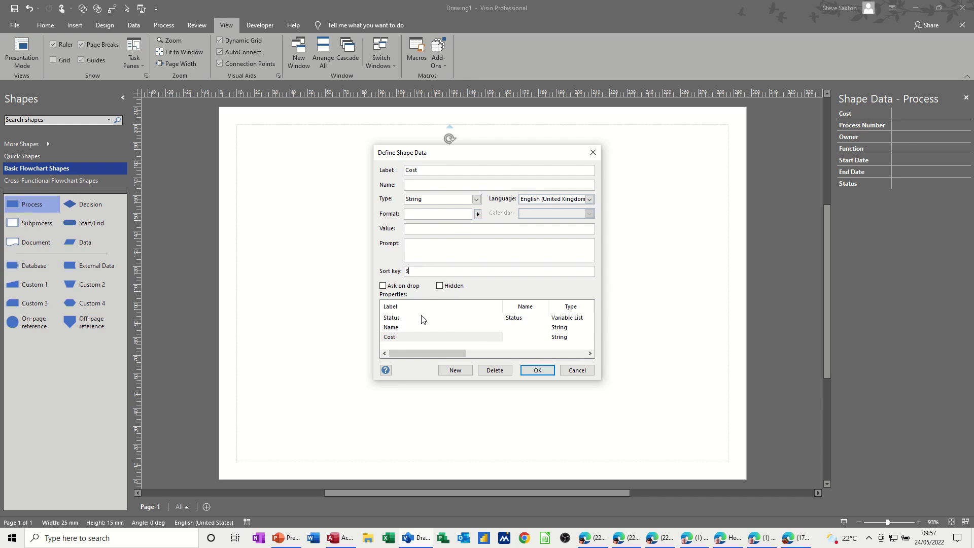
# Change the Cost property's type to Currency and apply the shape data definition
pyautogui.click(402, 338)
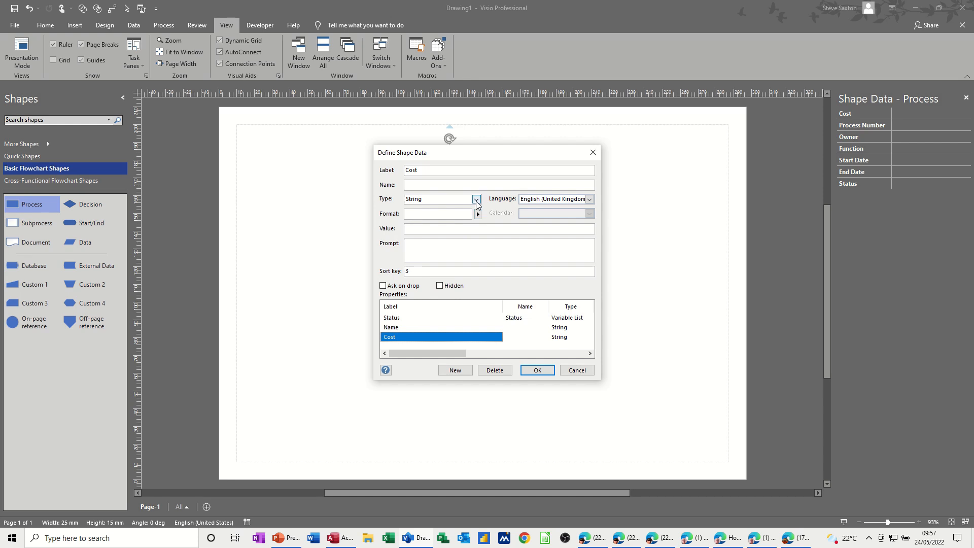
pyautogui.click(476, 200)
pyautogui.click(424, 242)
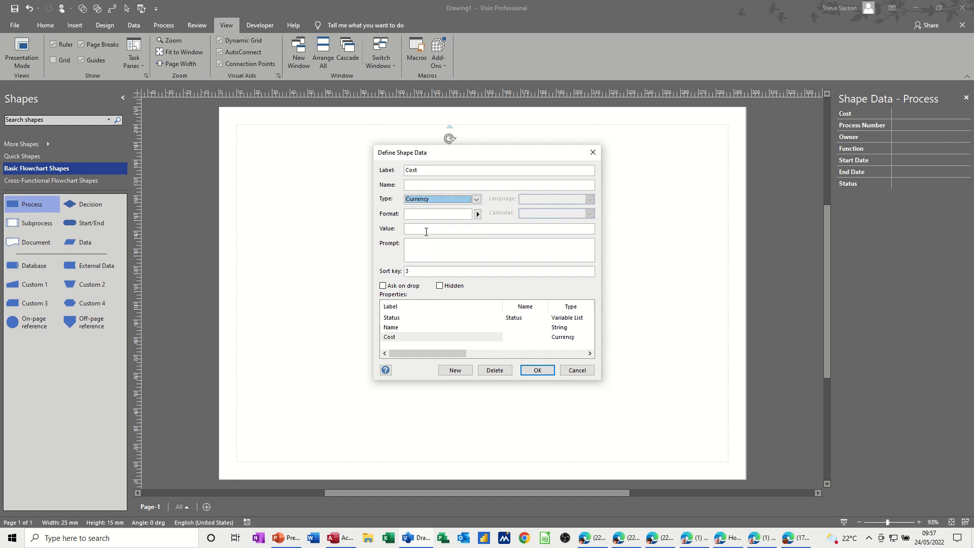
pyautogui.click(538, 370)
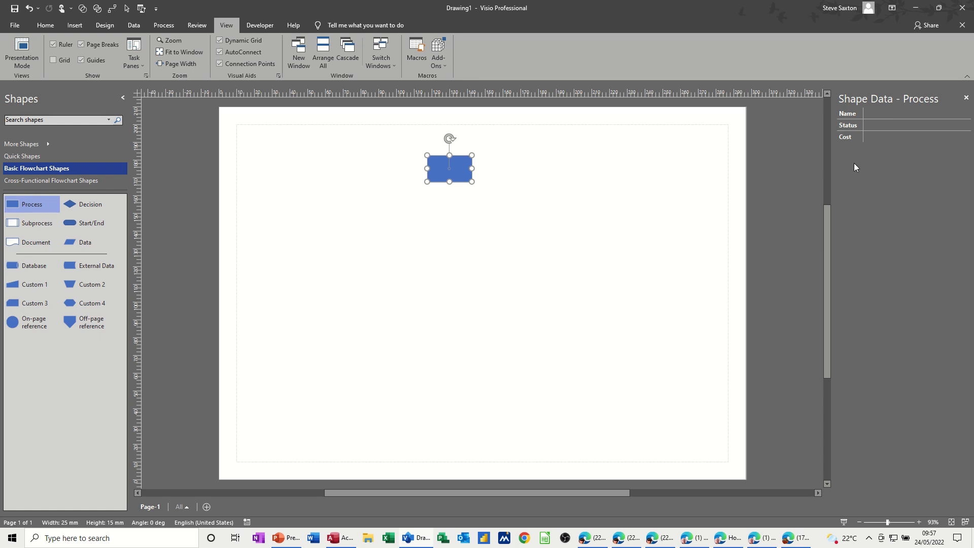
# Fill in the Process shape's data with Name "Proces 1", Status In Progress and Cost 200
pyautogui.click(871, 114)
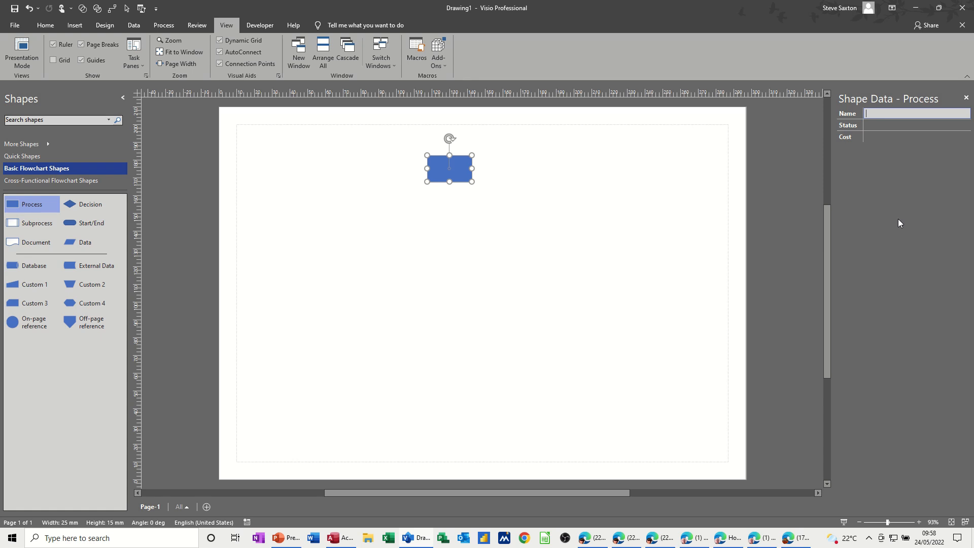
pyautogui.write('Proces 1')
pyautogui.press('Tab')
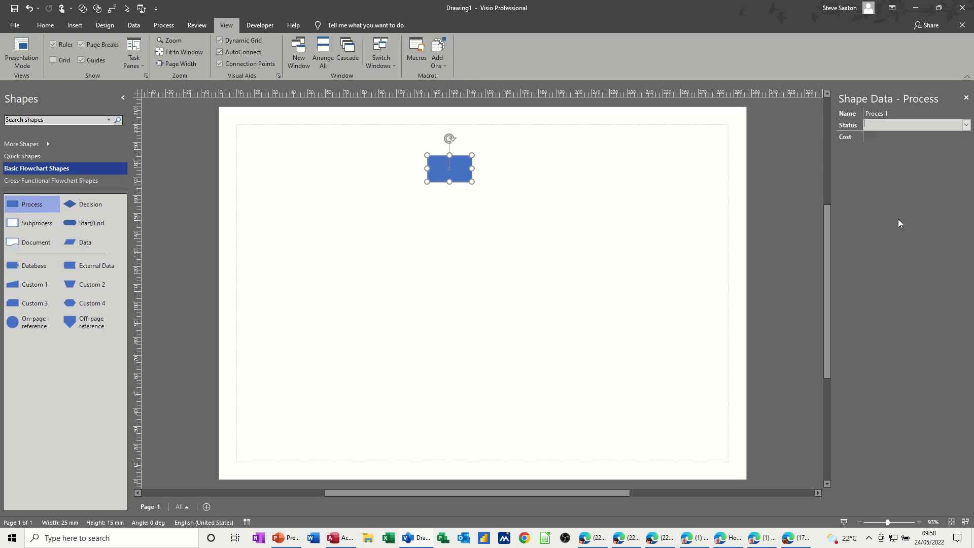
pyautogui.click(966, 125)
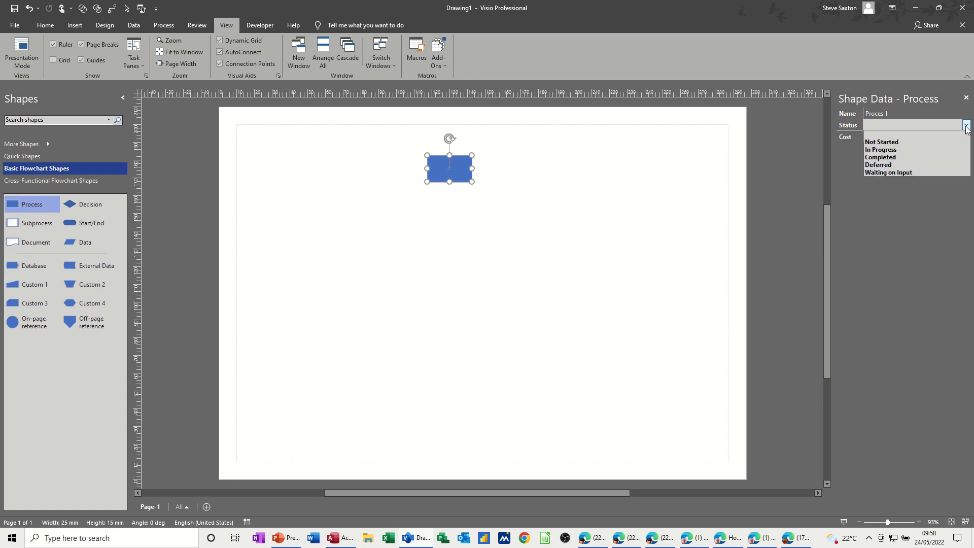
pyautogui.click(892, 150)
pyautogui.press('Tab')
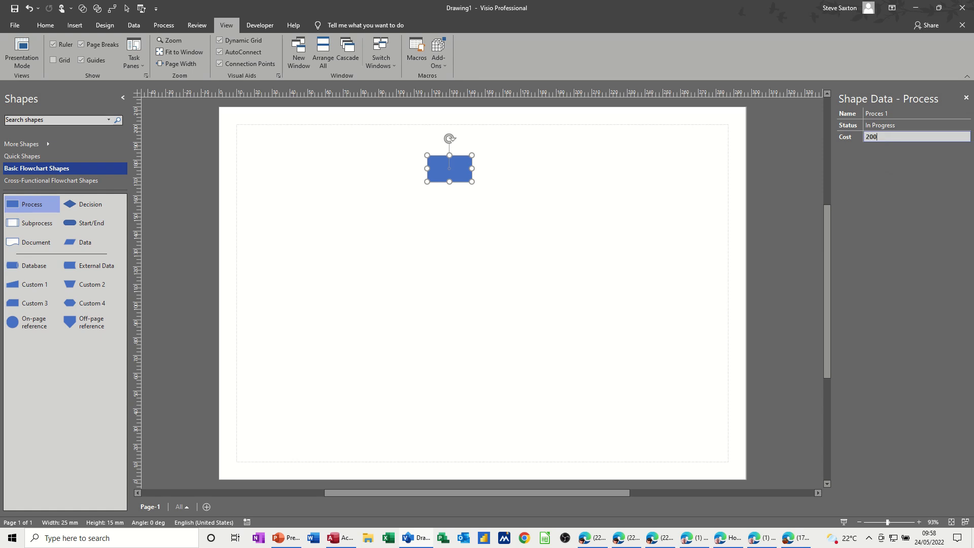
pyautogui.click(611, 181)
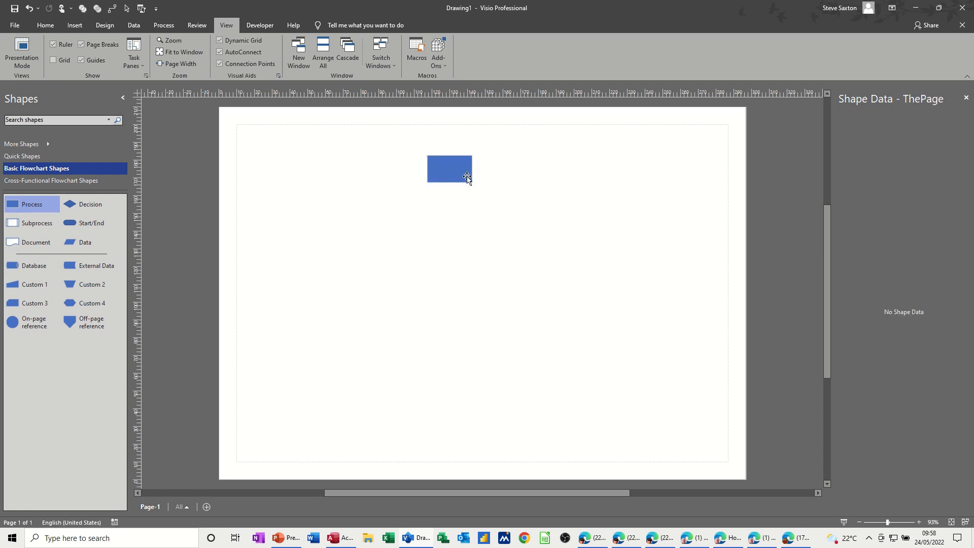
pyautogui.click(463, 174)
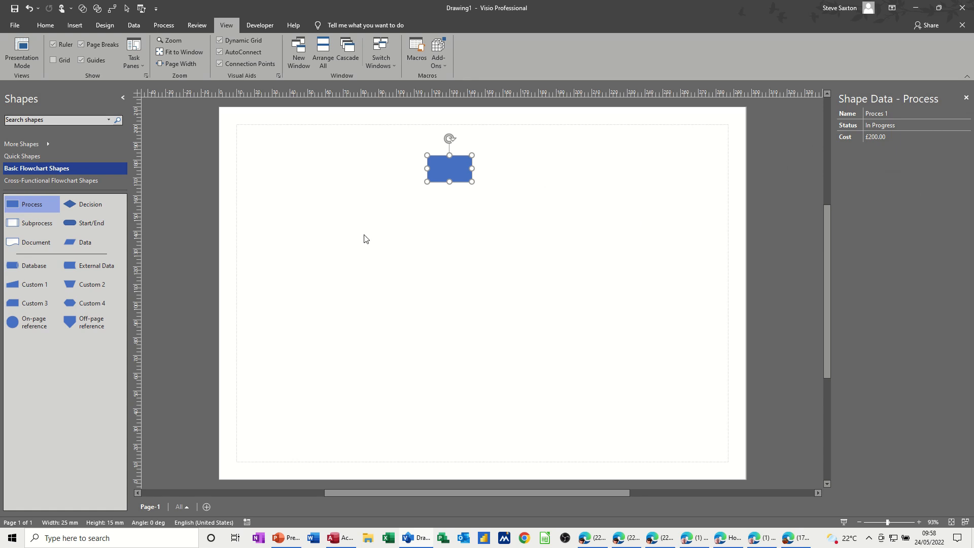
# Place a second Process shape directly below the first and compare the shape data fields of both
pyautogui.moveTo(30, 206); pyautogui.dragTo(450, 221)
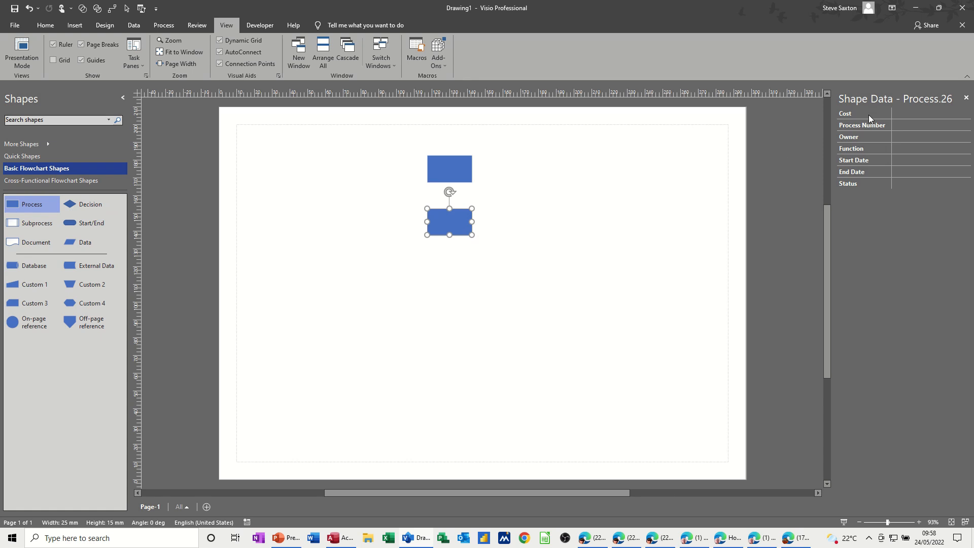
pyautogui.click(450, 167)
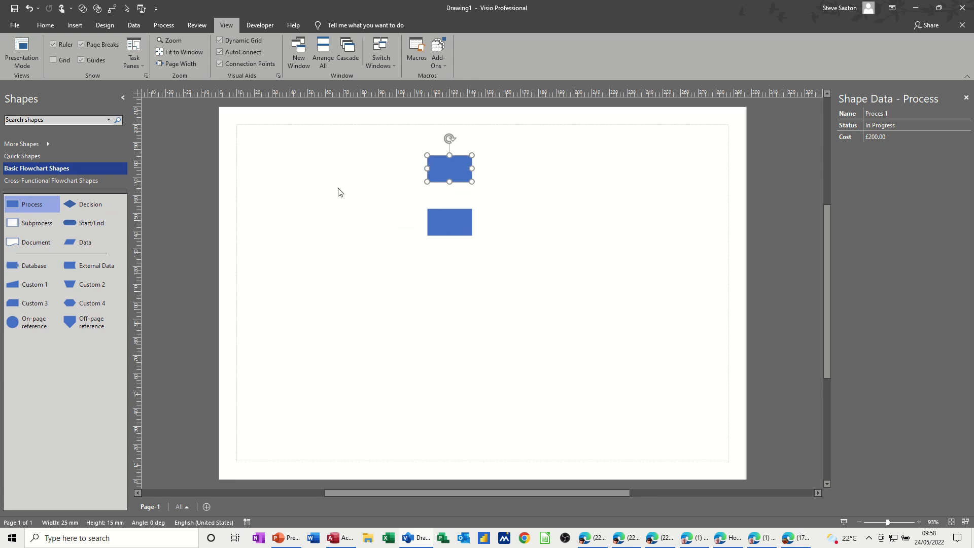
pyautogui.moveTo(448, 170)
# Open the custom Projects stencil file from the My Shapes folder
pyautogui.click(47, 144)
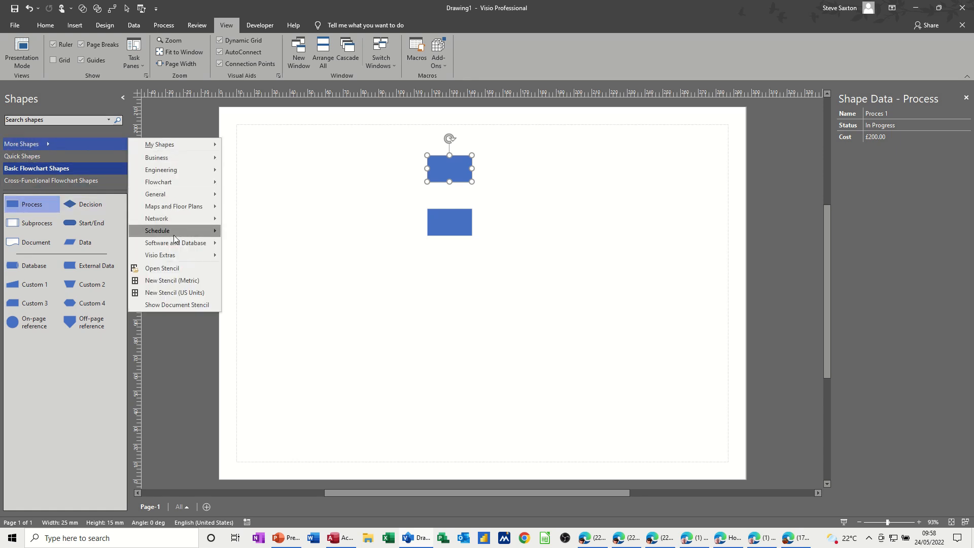
pyautogui.click(163, 269)
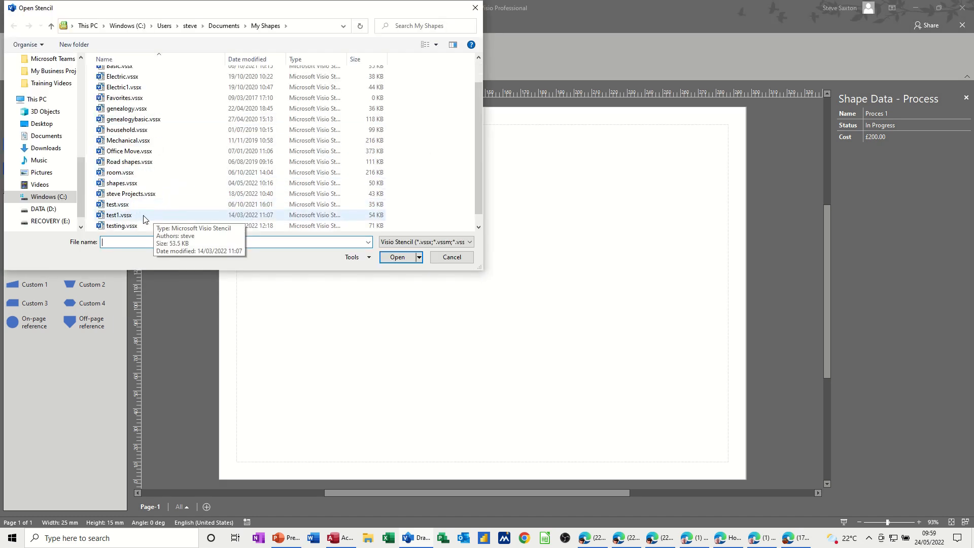
pyautogui.doubleClick(133, 194)
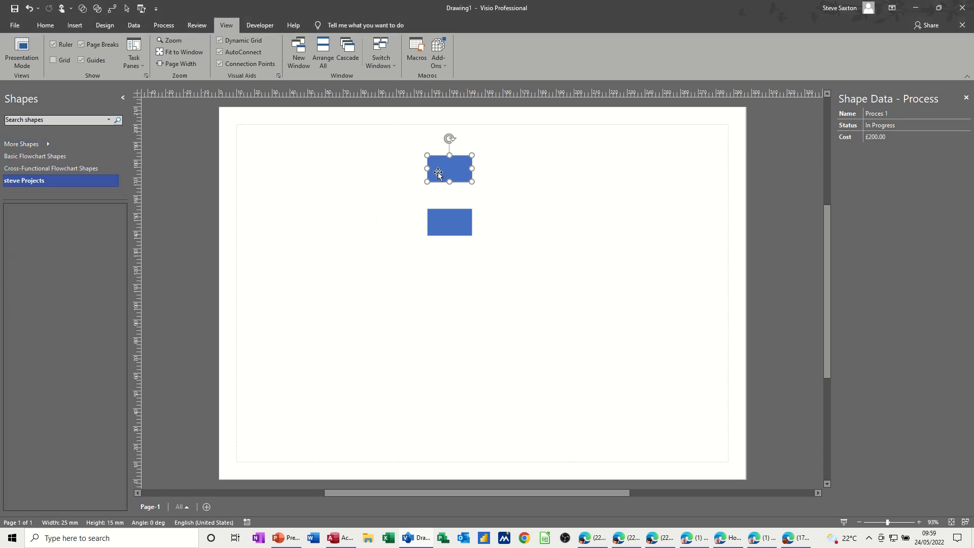
# Store the Process shape with its custom data in the Projects stencil, allowing stencil editing, and name the new master "Process"
pyautogui.moveTo(437, 172); pyautogui.dragTo(78, 337)
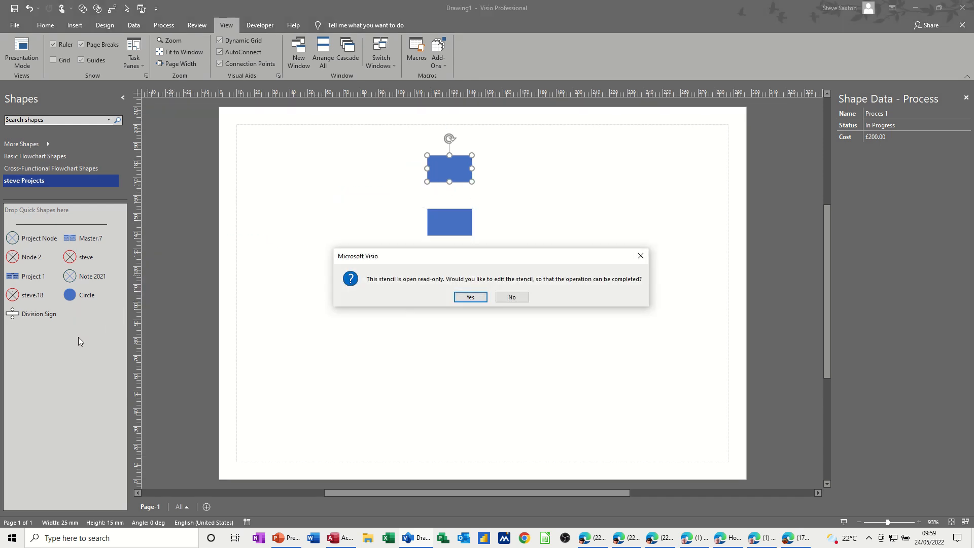
pyautogui.click(467, 300)
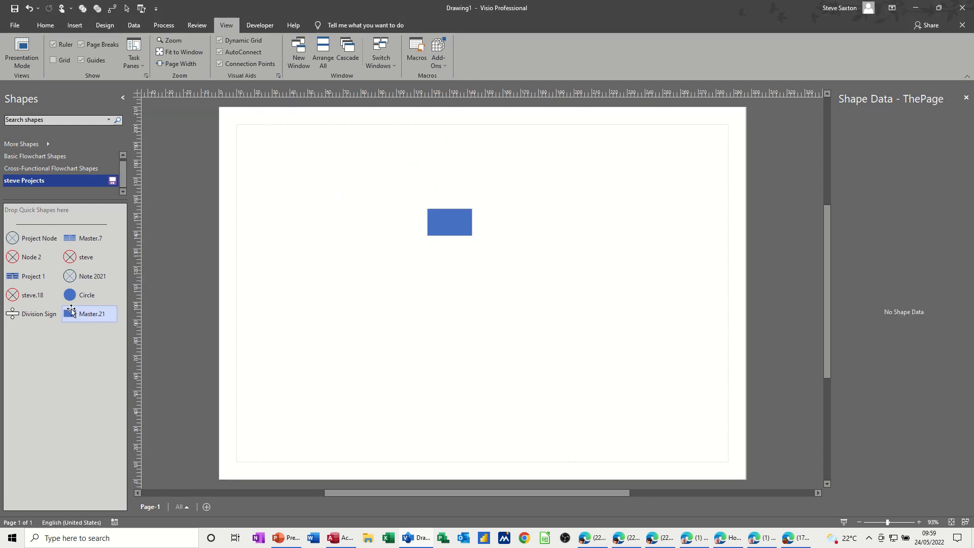
pyautogui.click(97, 314)
pyautogui.write('process')
pyautogui.press('Return')
# Delete the remaining Process shape from the page and place the stored Process master near the page's top centre
pyautogui.click(427, 234)
pyautogui.press('Delete')
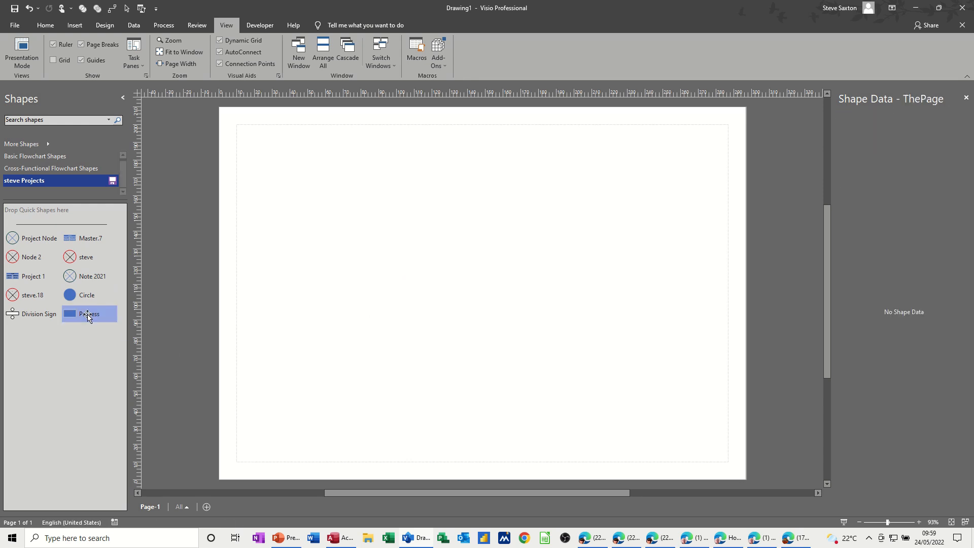
pyautogui.moveTo(87, 316); pyautogui.dragTo(437, 159)
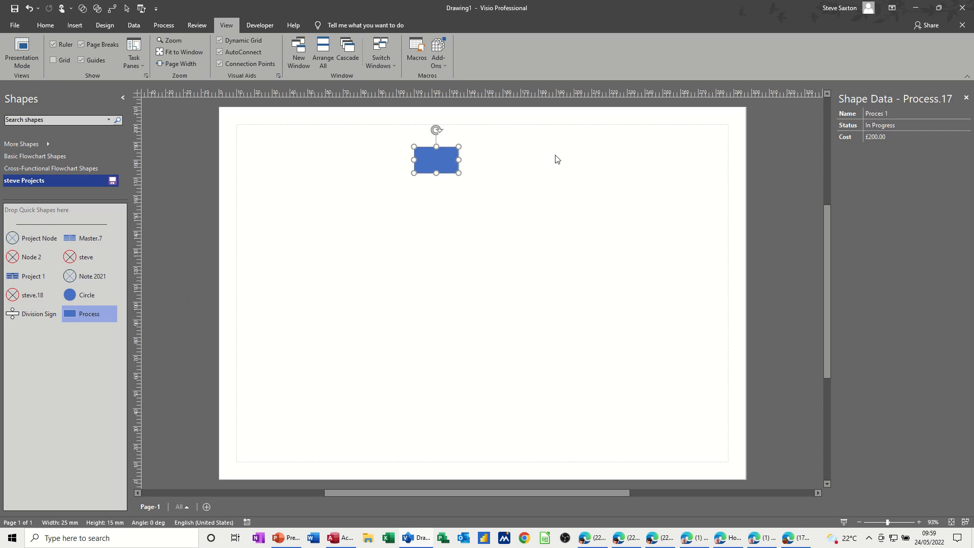
# Show the Document Stencil and place one copy each of its Process.17 and Process masters to compare their shape data
pyautogui.click(259, 28)
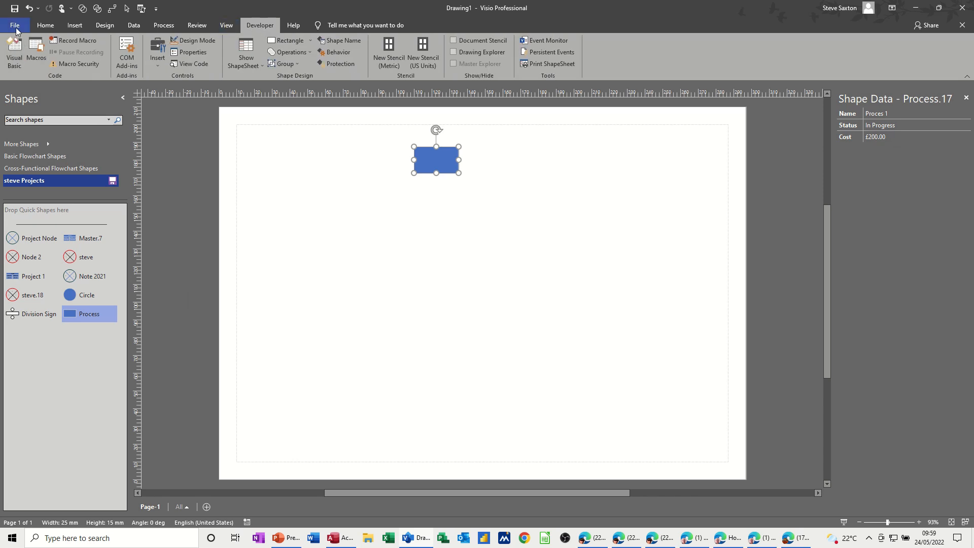
pyautogui.rightClick(264, 24)
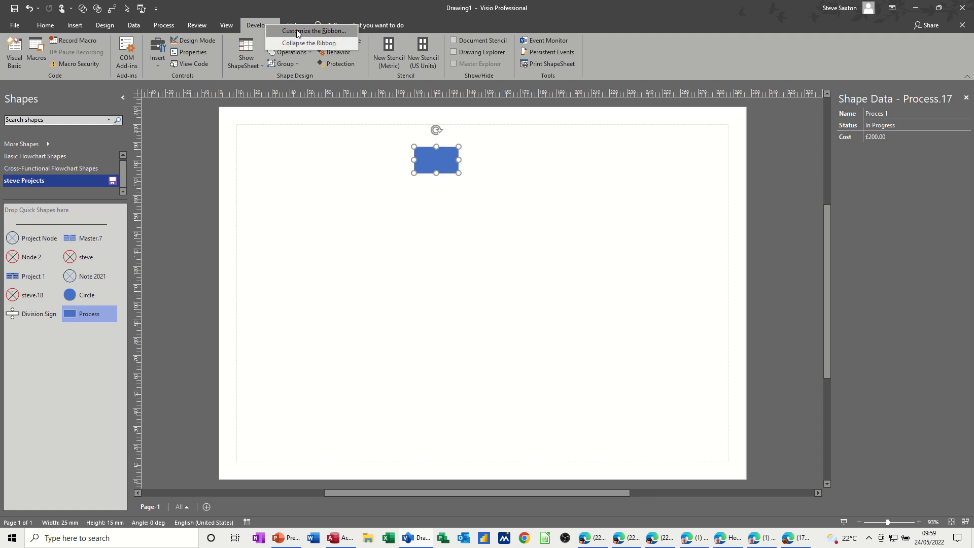
pyautogui.click(261, 25)
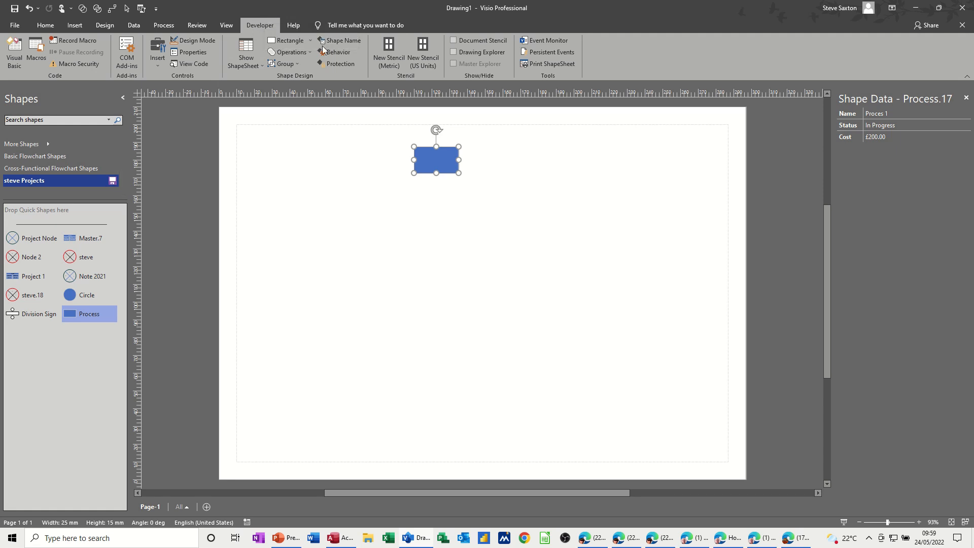
pyautogui.click(453, 41)
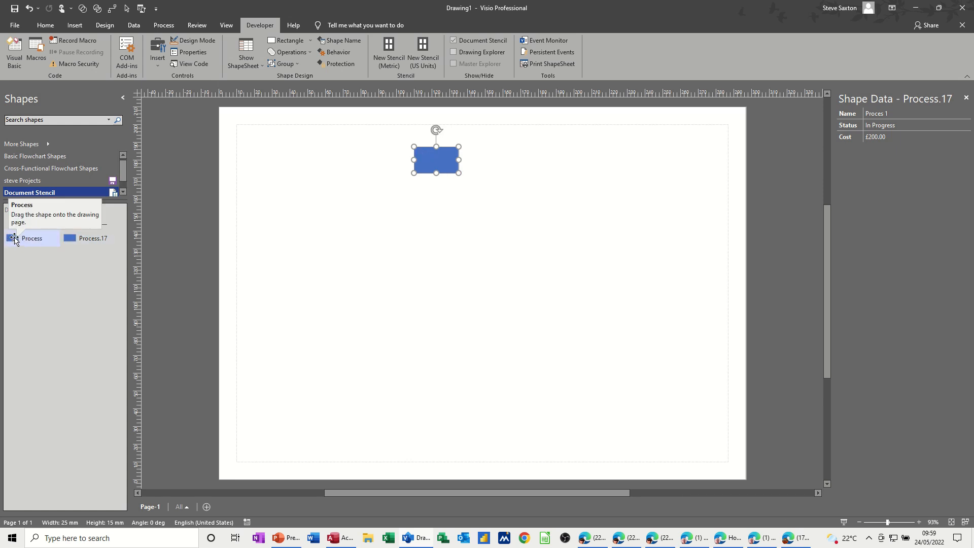
pyautogui.moveTo(71, 239); pyautogui.dragTo(384, 237)
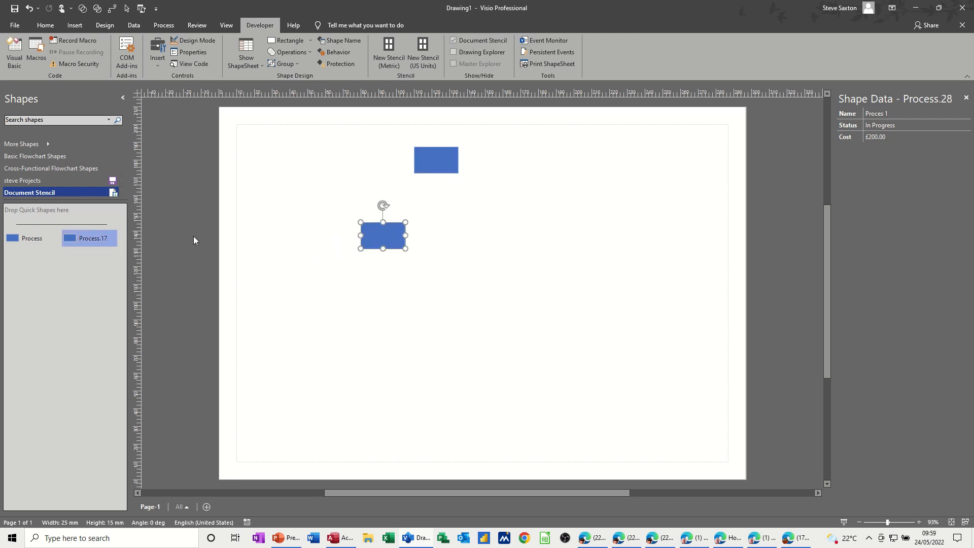
pyautogui.moveTo(31, 243); pyautogui.dragTo(406, 288)
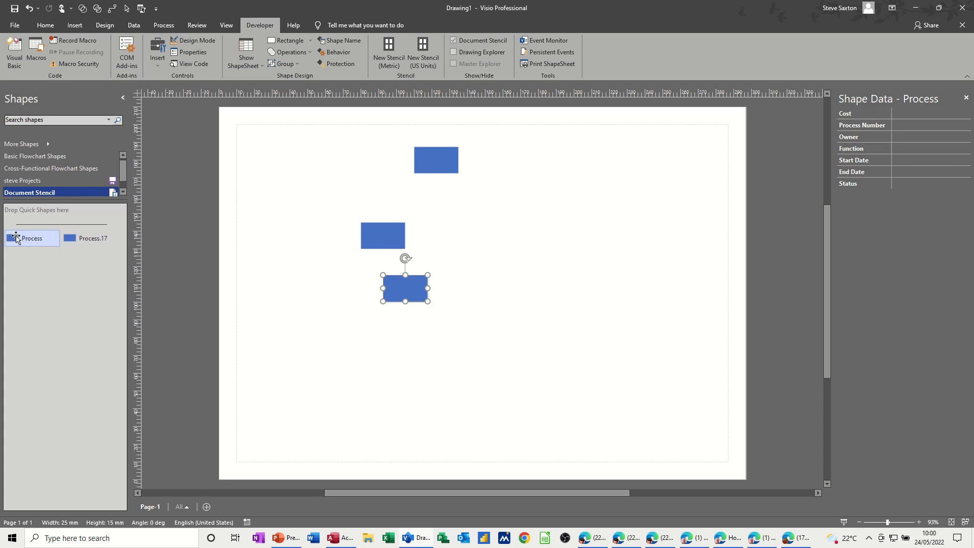
pyautogui.click(87, 240)
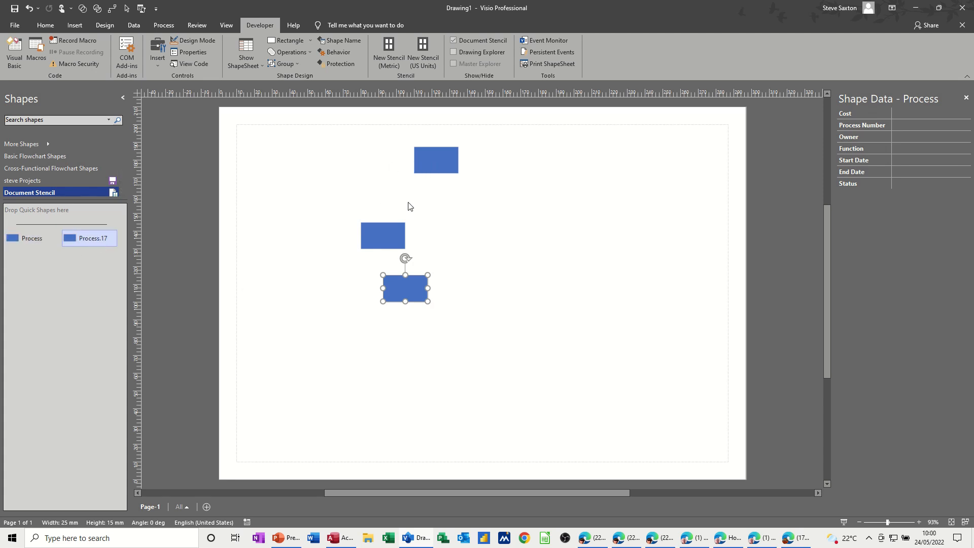
pyautogui.click(86, 242)
pyautogui.click(86, 270)
pyautogui.click(88, 192)
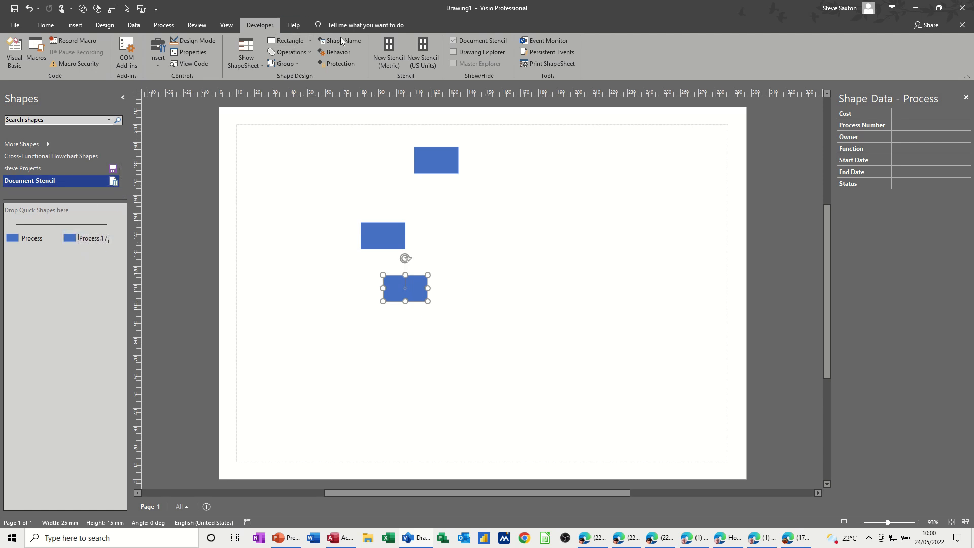
# Hide the Document Stencil and delete the two lower Process shapes, keeping the one near the page's top
pyautogui.click(455, 40)
pyautogui.moveTo(329, 191); pyautogui.dragTo(442, 320)
pyautogui.press('Delete')
pyautogui.click(440, 169)
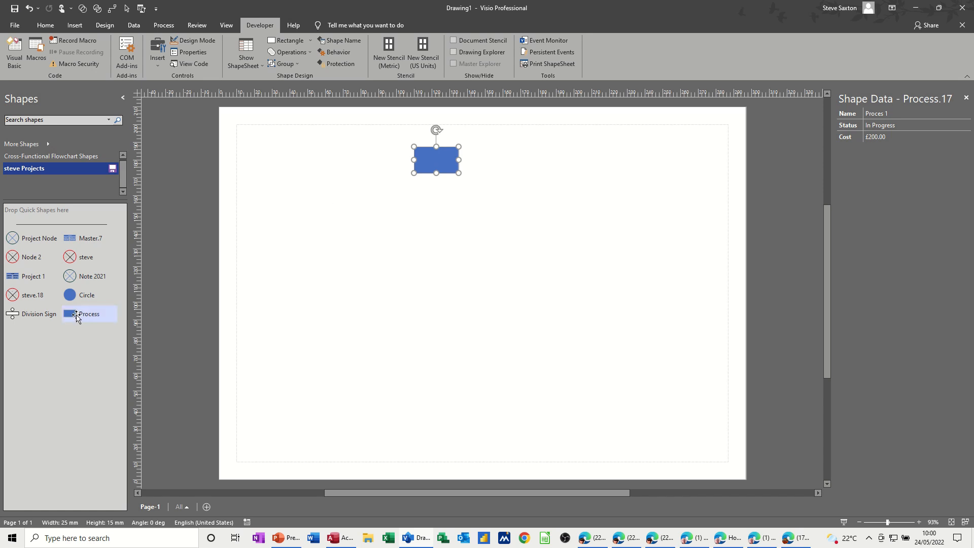
# With the Connector tool active, add two Process shapes from the Projects stencil below the first, linked in a vertical chain
pyautogui.click(44, 26)
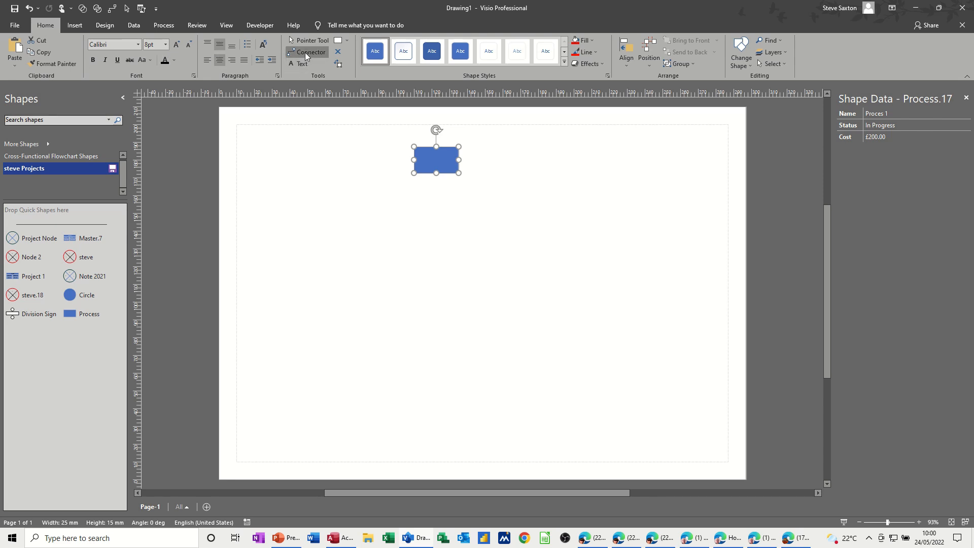
pyautogui.click(307, 52)
pyautogui.moveTo(76, 314); pyautogui.dragTo(447, 210)
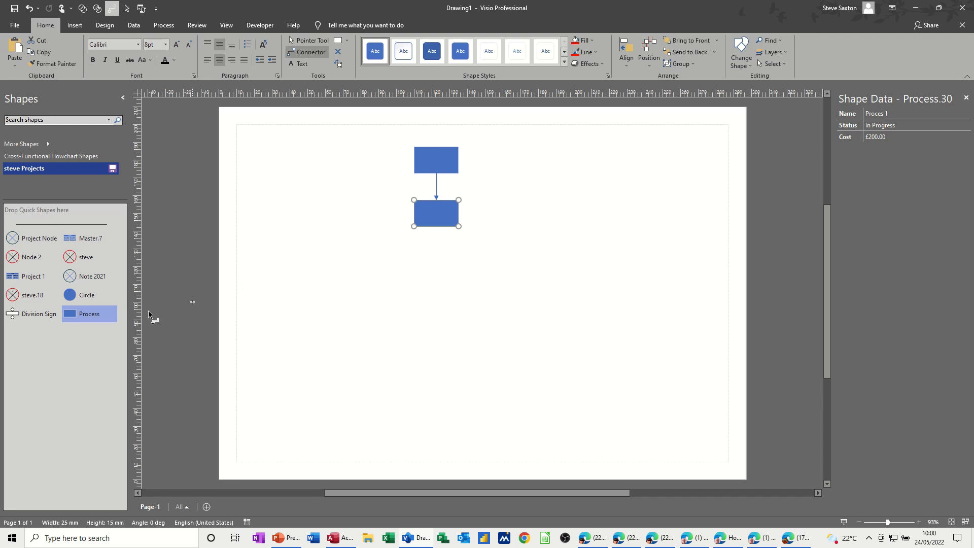
pyautogui.moveTo(80, 315); pyautogui.dragTo(438, 277)
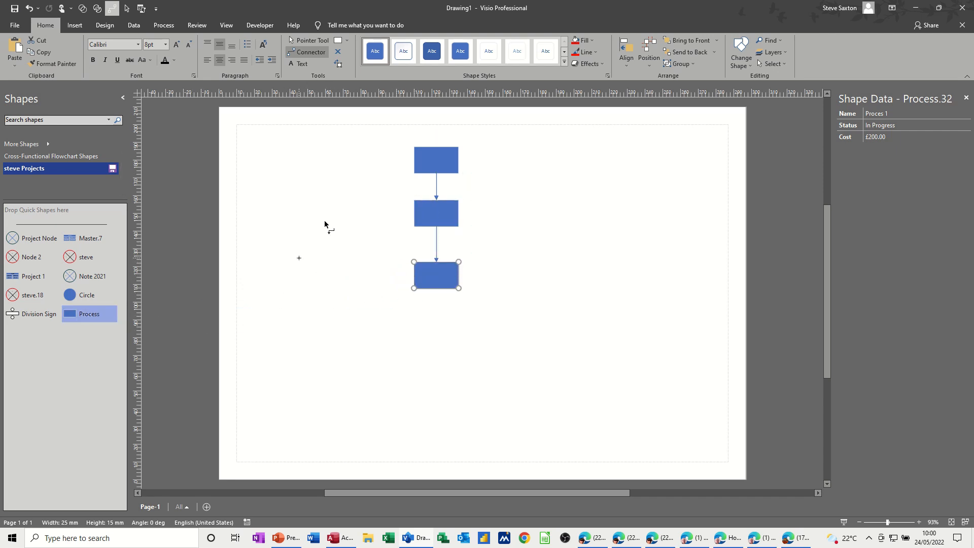
pyautogui.click(300, 42)
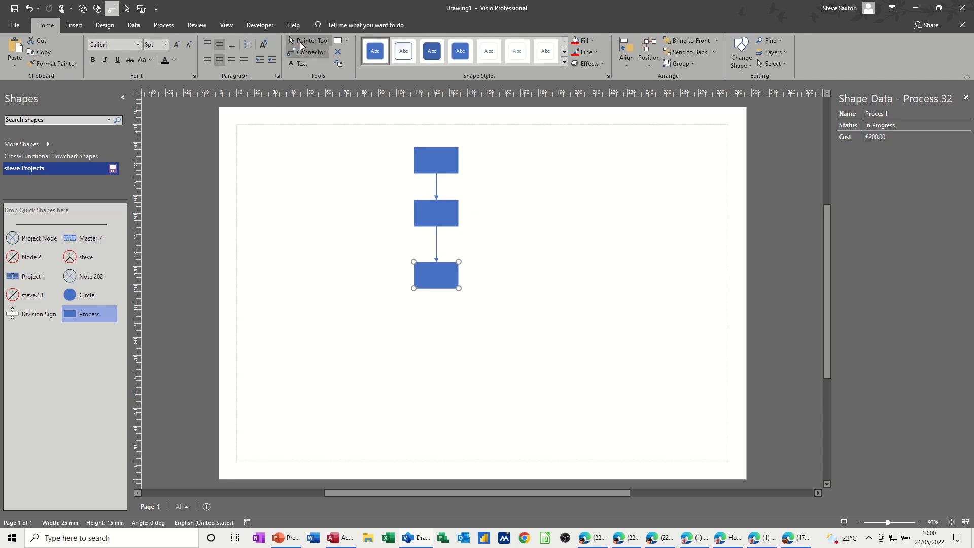
# Set the middle Process shape's Name to "Process 2" and its Cost to 50
pyautogui.click(432, 219)
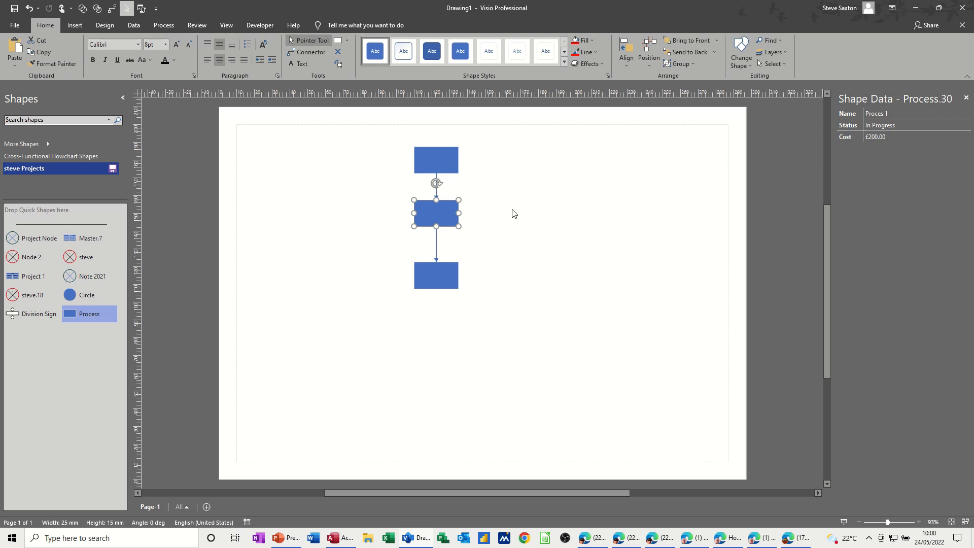
pyautogui.click(890, 114)
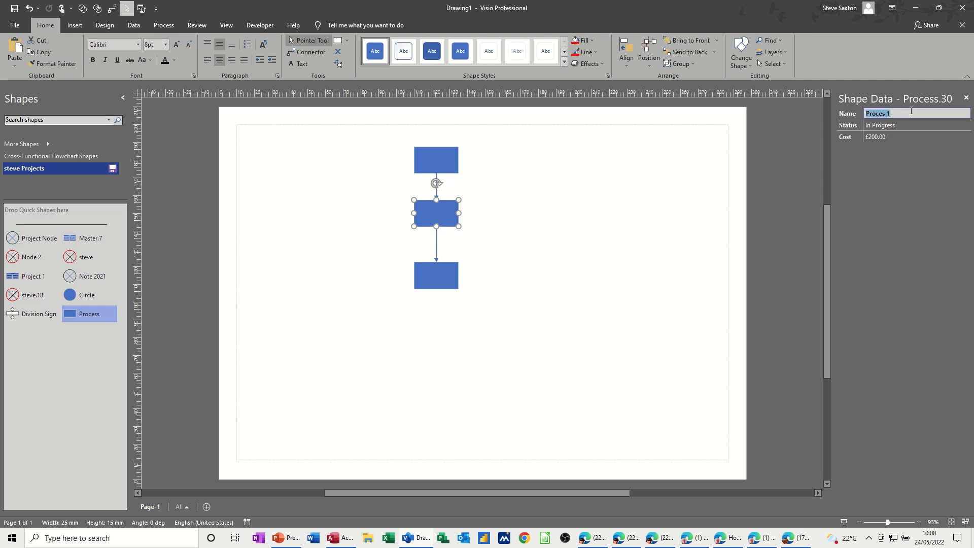
pyautogui.press('BackSpace')
pyautogui.write('Proce')
pyautogui.click(883, 137)
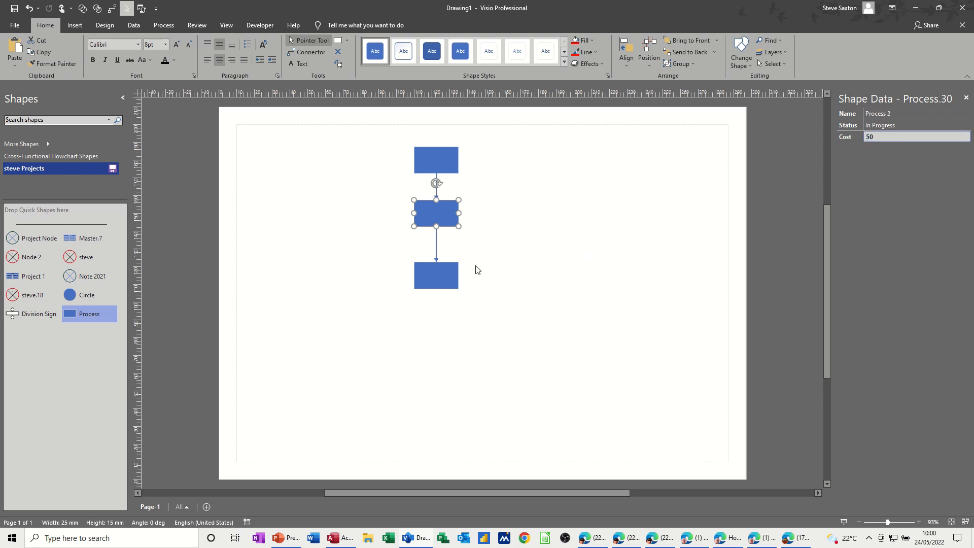
pyautogui.write('50')
pyautogui.press('Return')
# Set the lowest Process shape's Name to "Process" and its Cost to 125
pyautogui.click(452, 272)
pyautogui.click(899, 117)
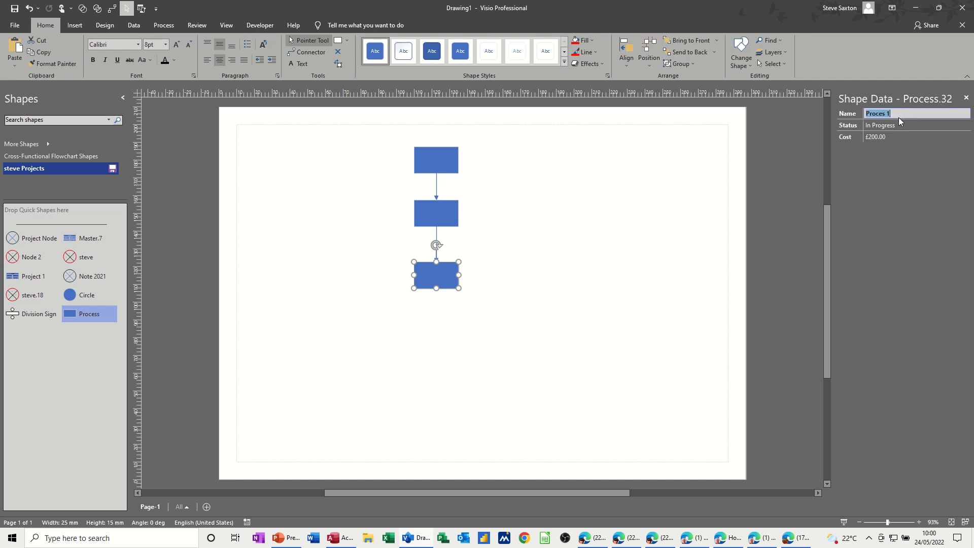
pyautogui.press('BackSpace')
pyautogui.write('P')
pyautogui.click(882, 137)
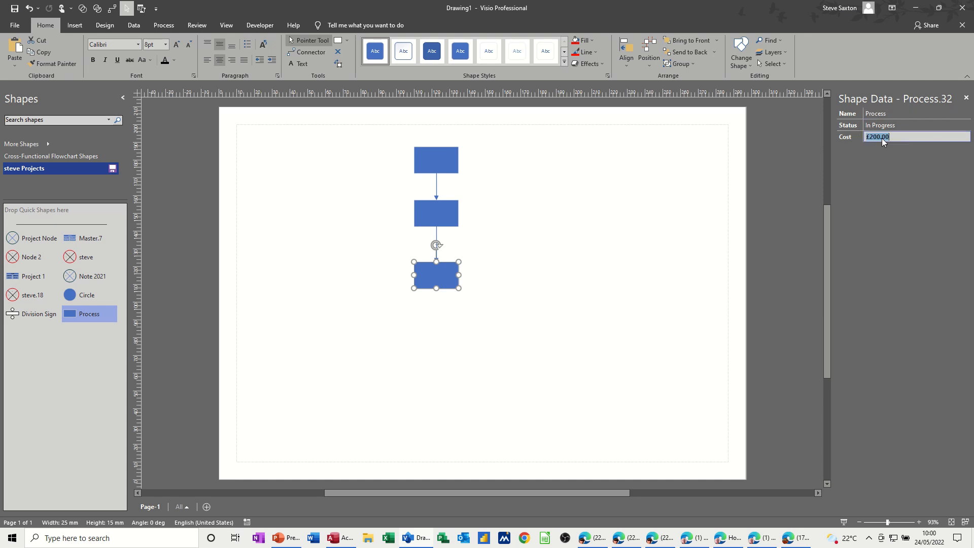
pyautogui.write('12')
pyautogui.click(491, 215)
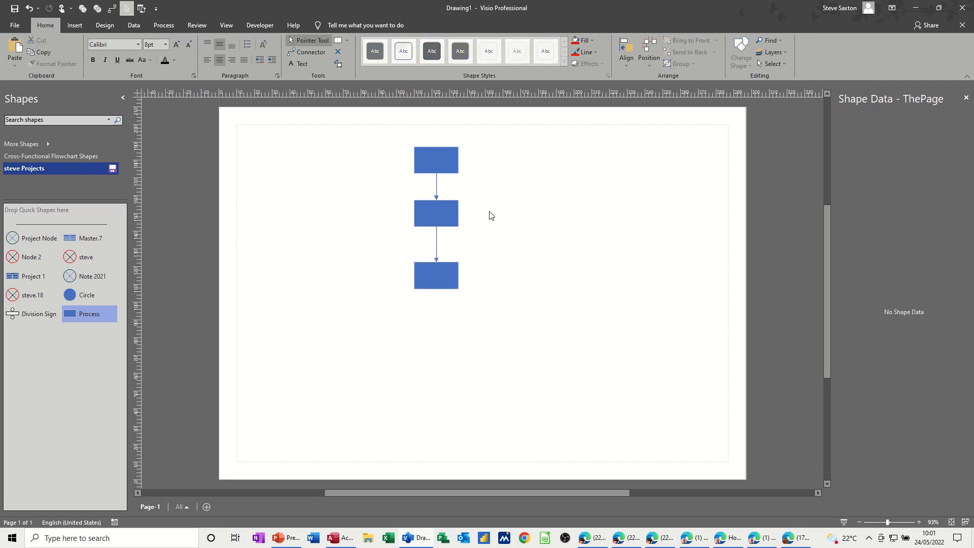
# Review the Name, Status and Cost data of each of the three Process shapes
pyautogui.click(434, 268)
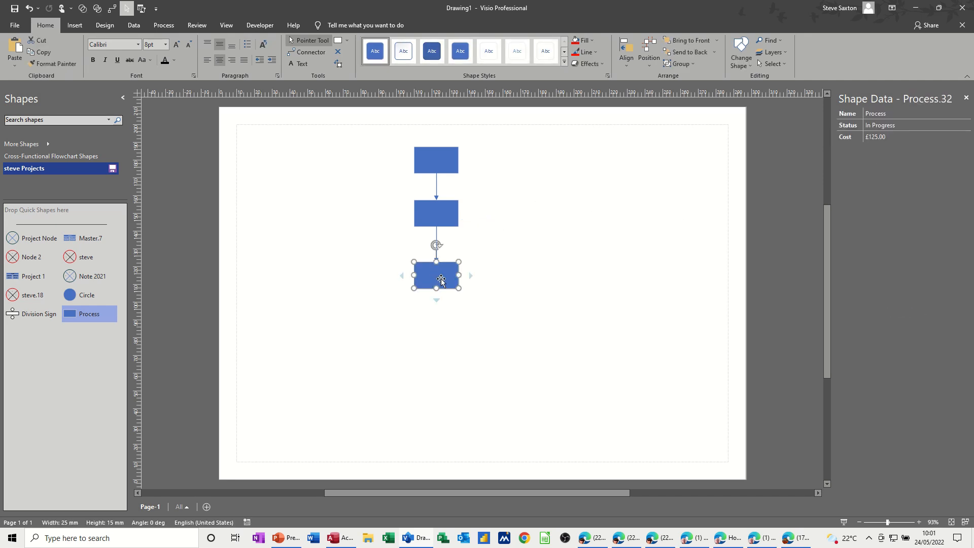
pyautogui.click(452, 165)
pyautogui.click(450, 216)
pyautogui.click(440, 275)
pyautogui.click(435, 159)
pyautogui.click(440, 214)
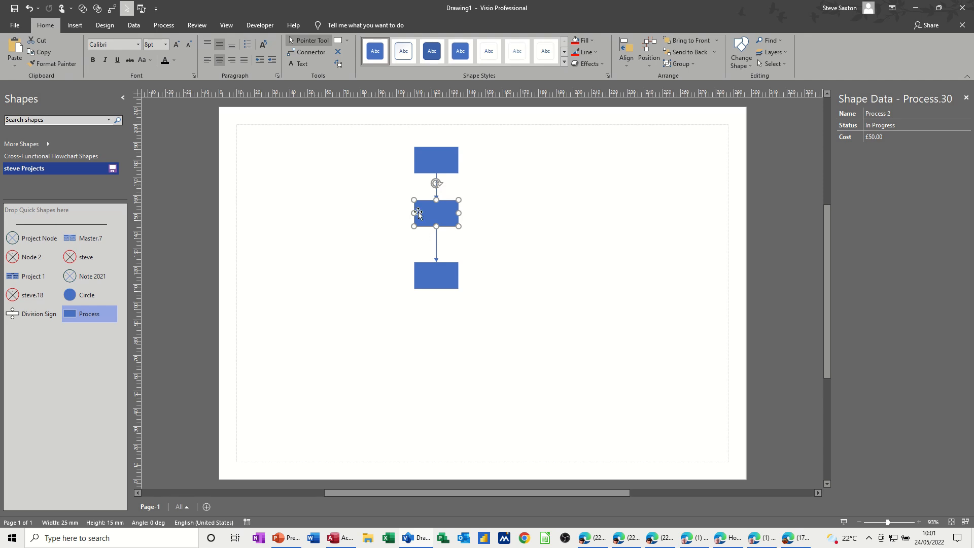
pyautogui.click(391, 154)
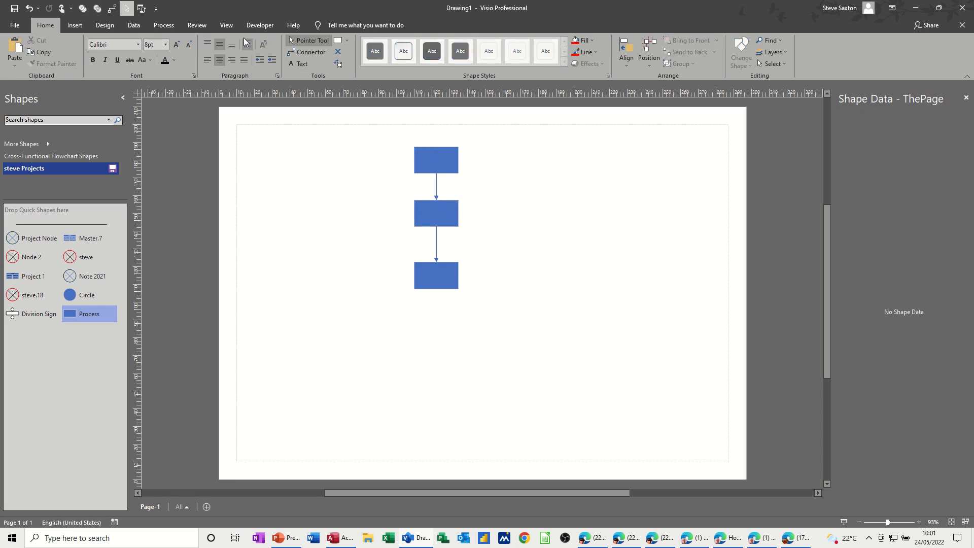
# Run the Flowchart shape report in Excel format, review the generated worksheet and close the workbook
pyautogui.click(195, 26)
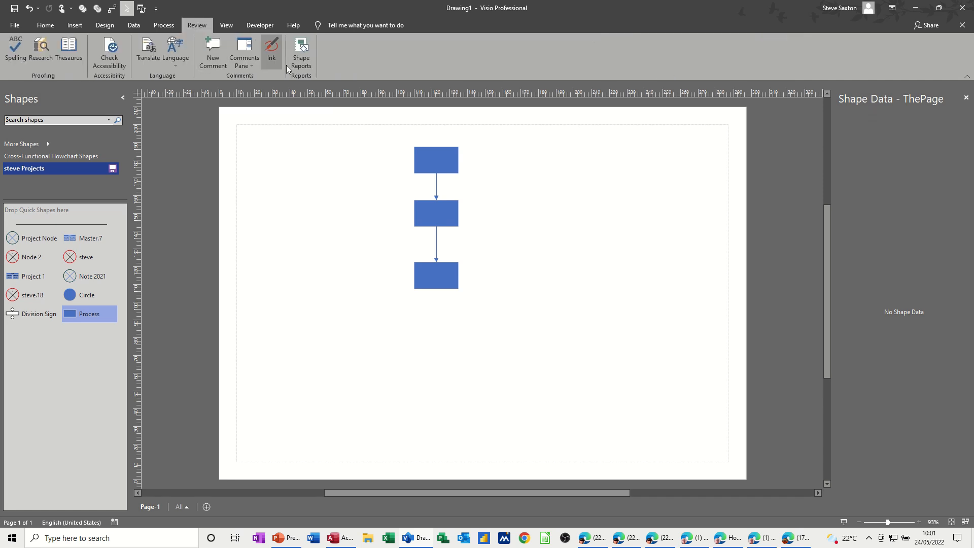
pyautogui.click(300, 51)
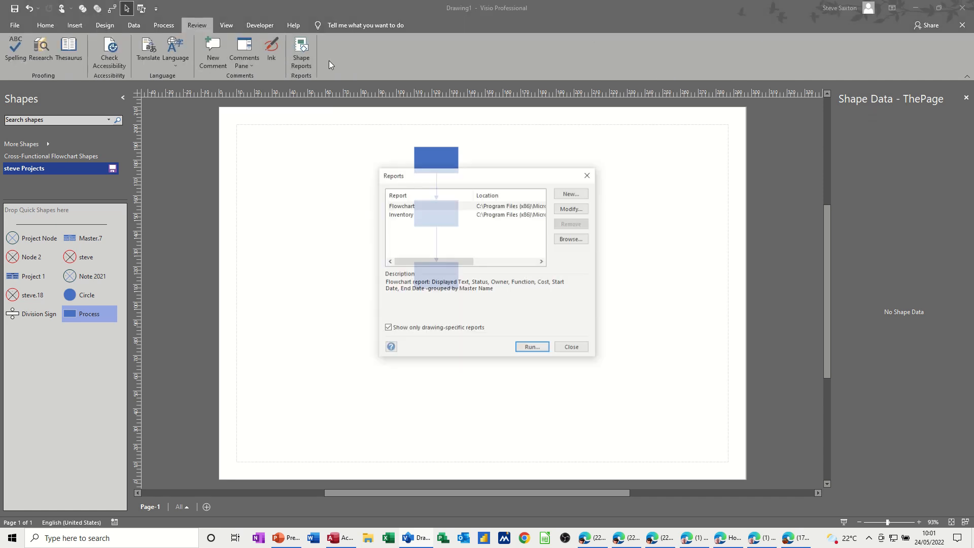
pyautogui.click(403, 206)
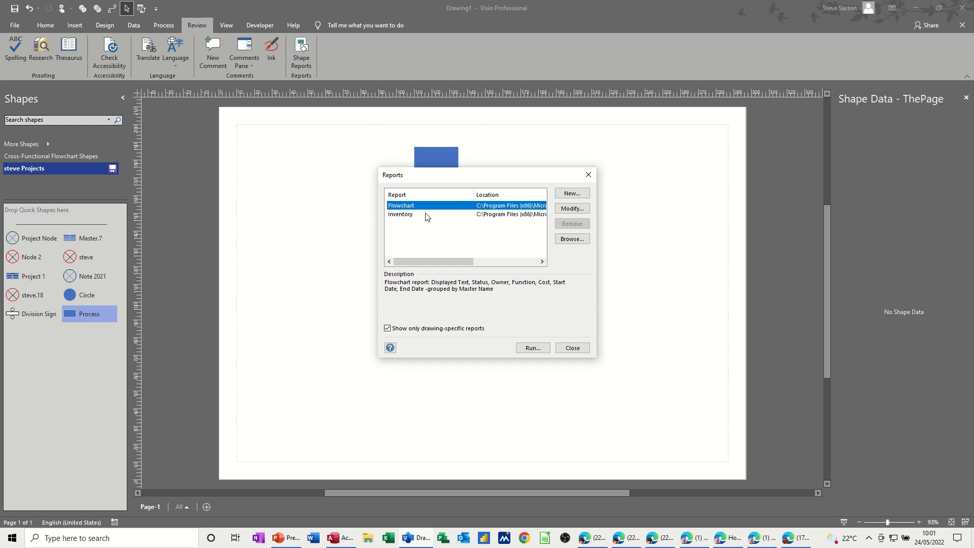
pyautogui.click(530, 348)
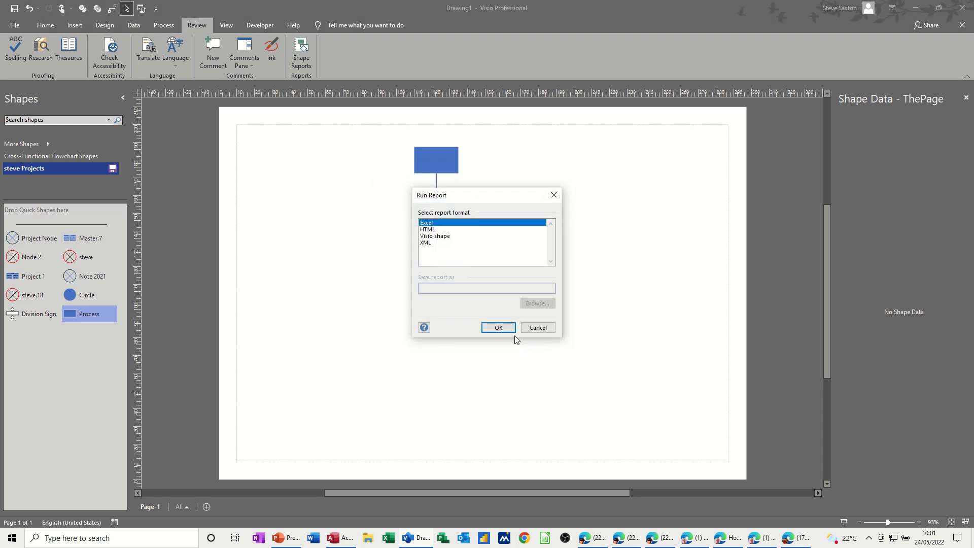
pyautogui.click(496, 327)
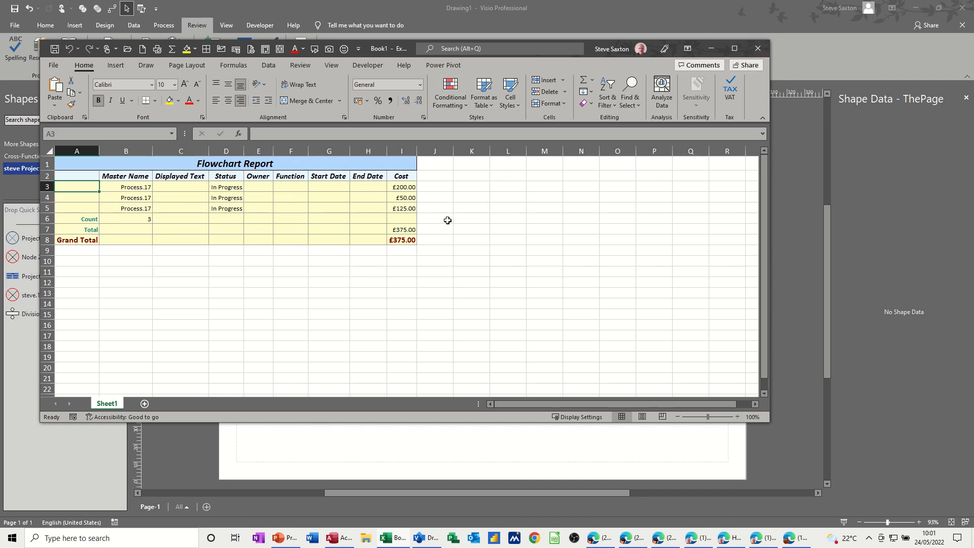
pyautogui.click(758, 48)
pyautogui.click(480, 280)
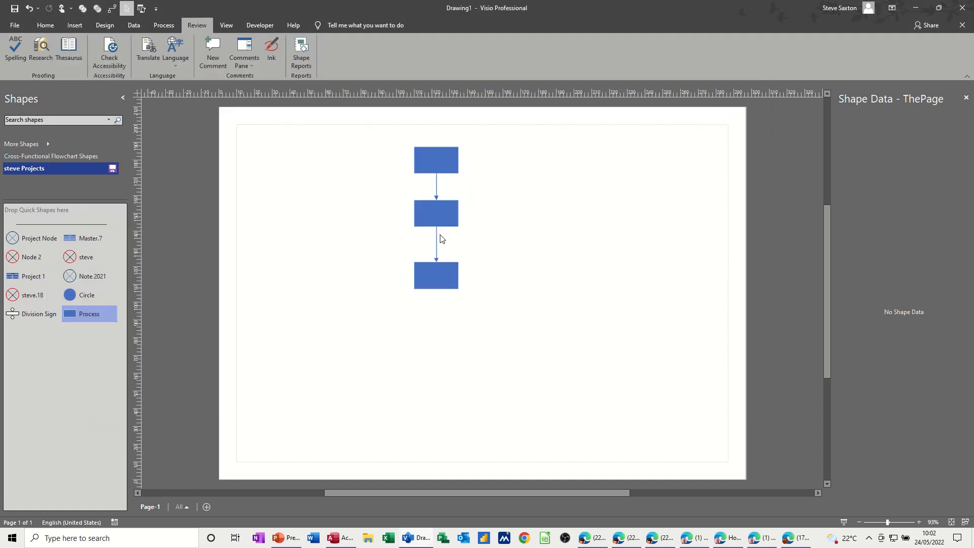
# Move the lowest Process shape up slightly so the three shapes are evenly spaced, and select the first Process shape
pyautogui.click(438, 158)
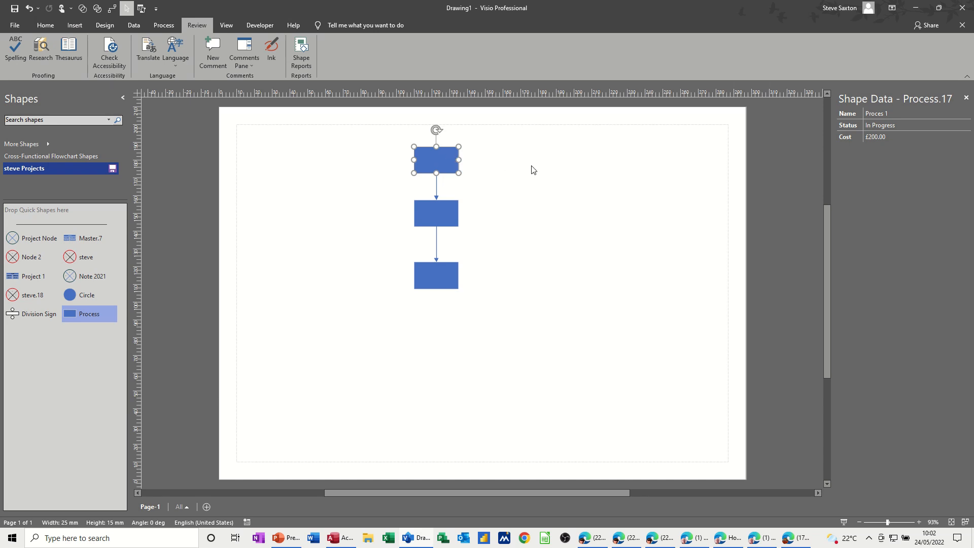
pyautogui.moveTo(439, 274); pyautogui.dragTo(439, 264)
pyautogui.click(492, 163)
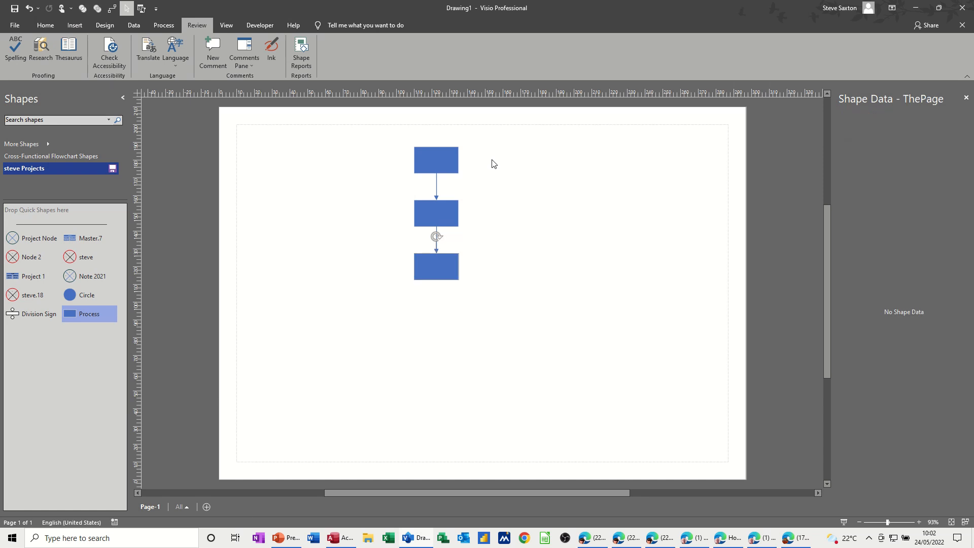
pyautogui.click(436, 160)
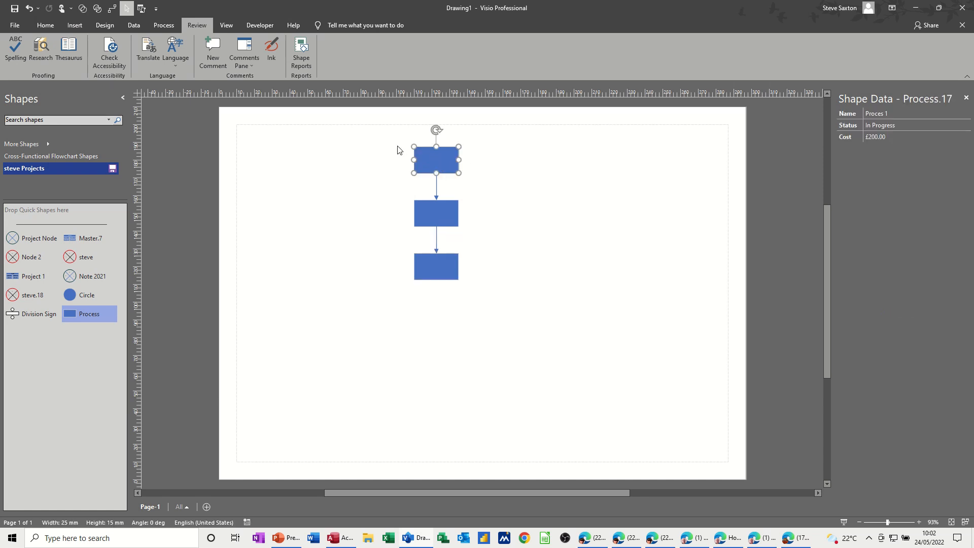
# Select the three connected Process shapes with their connectors and start a new data graphic for them
pyautogui.moveTo(399, 137); pyautogui.dragTo(468, 287)
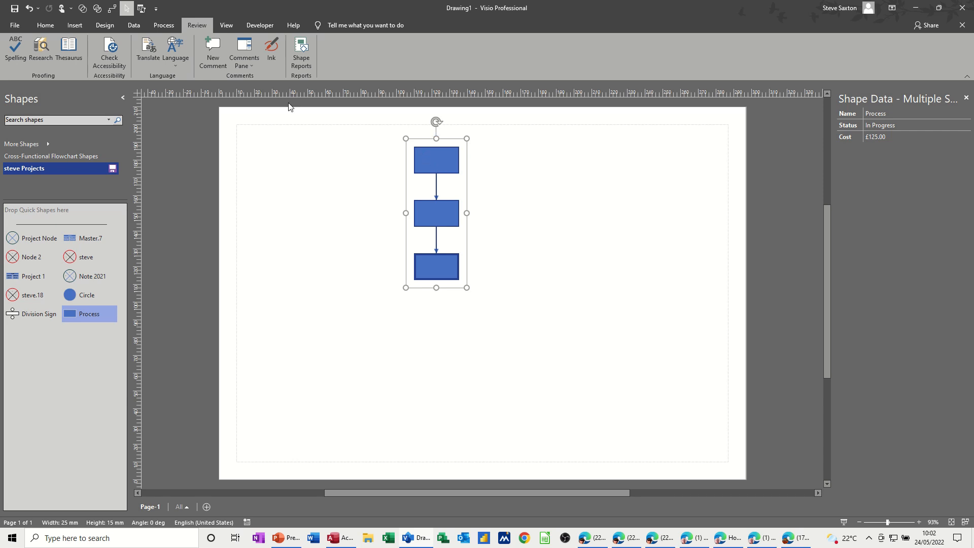
pyautogui.click(135, 26)
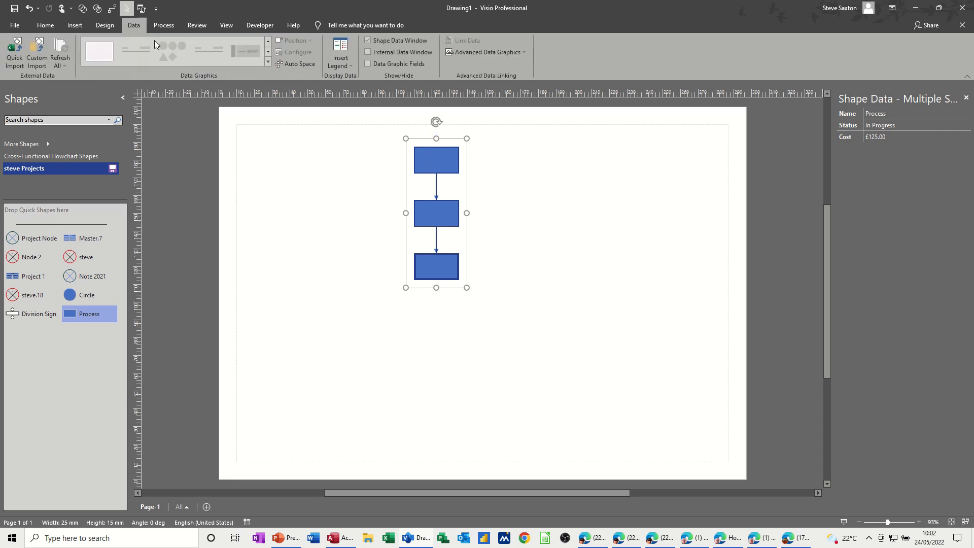
pyautogui.click(480, 54)
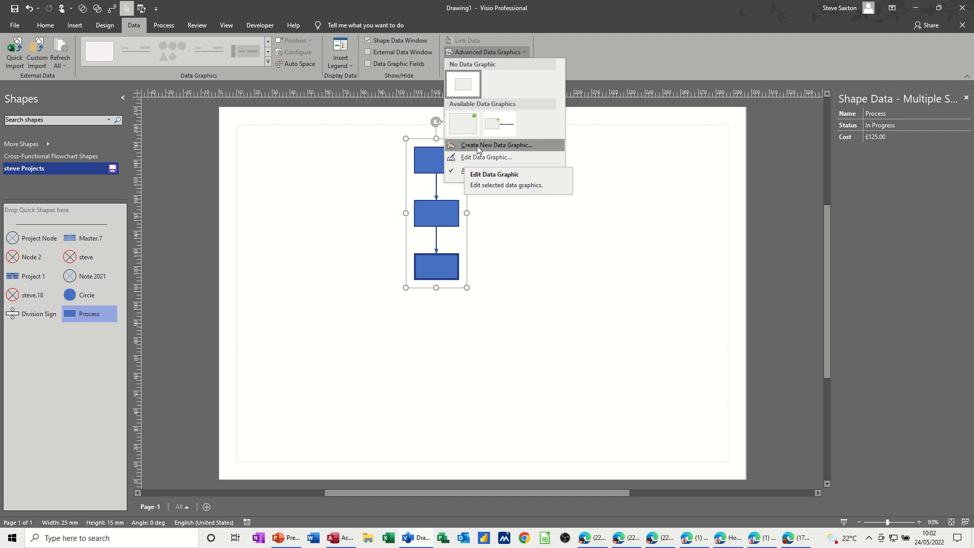
pyautogui.click(477, 145)
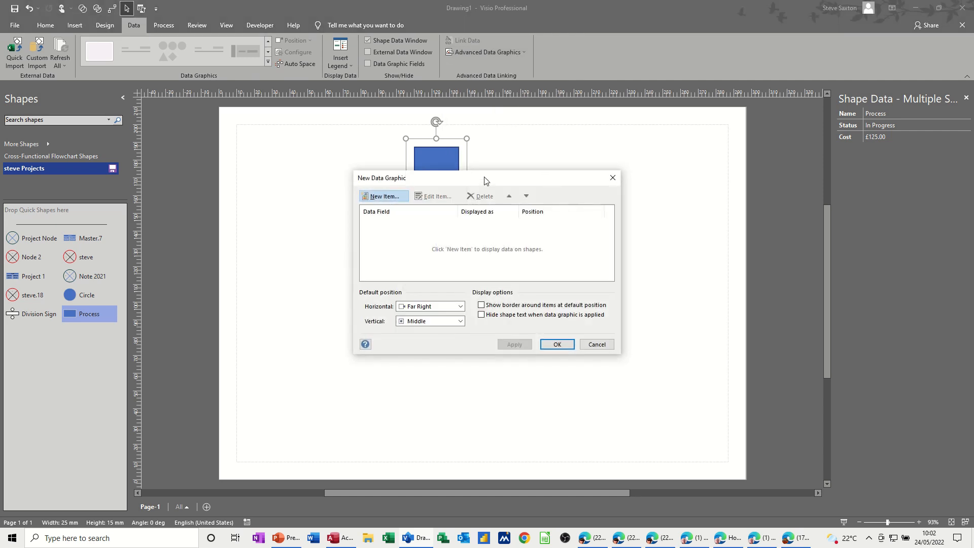
pyautogui.moveTo(491, 184); pyautogui.dragTo(616, 175)
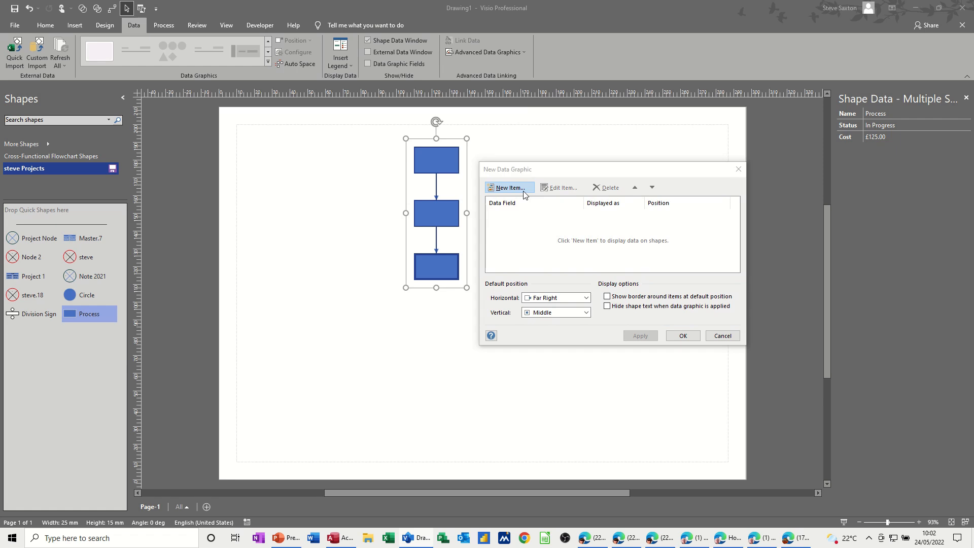
# Add a data graphic item showing the Cost field as an Icon Set in the single-lamp green, yellow, red and grey style
pyautogui.click(509, 188)
pyautogui.click(493, 182)
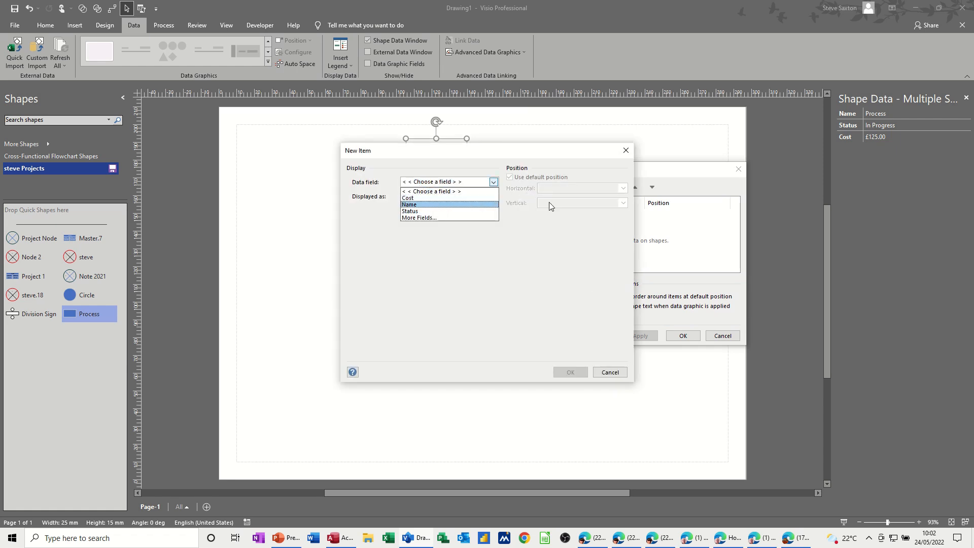
pyautogui.click(426, 198)
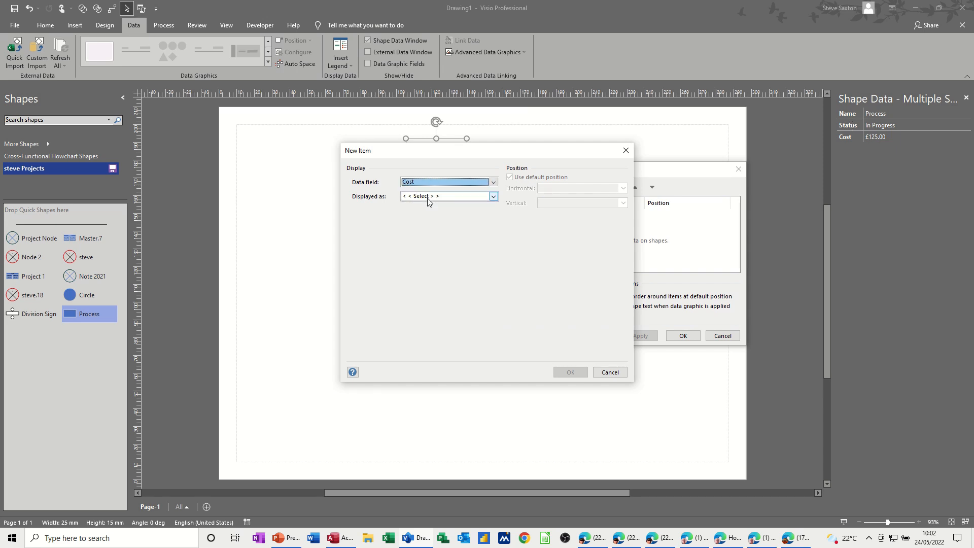
pyautogui.click(493, 196)
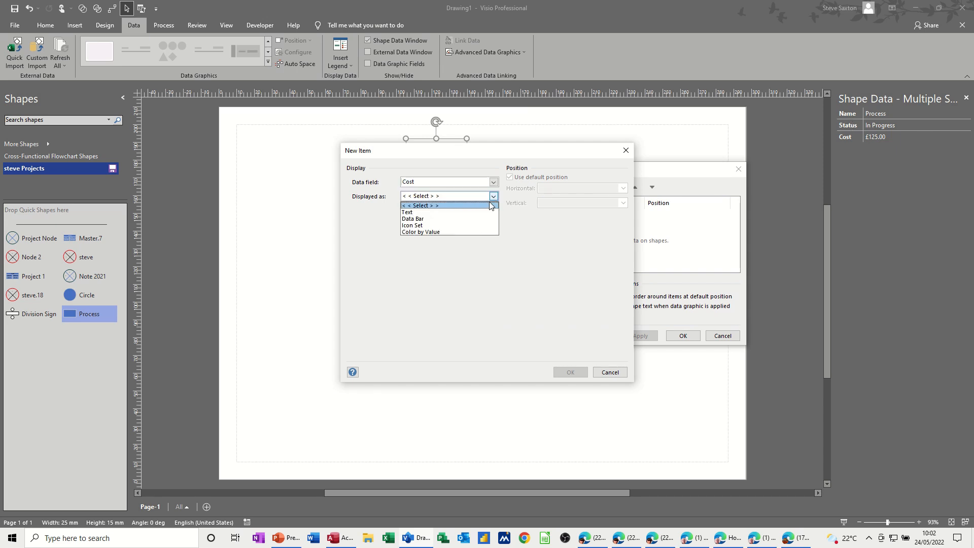
pyautogui.click(445, 226)
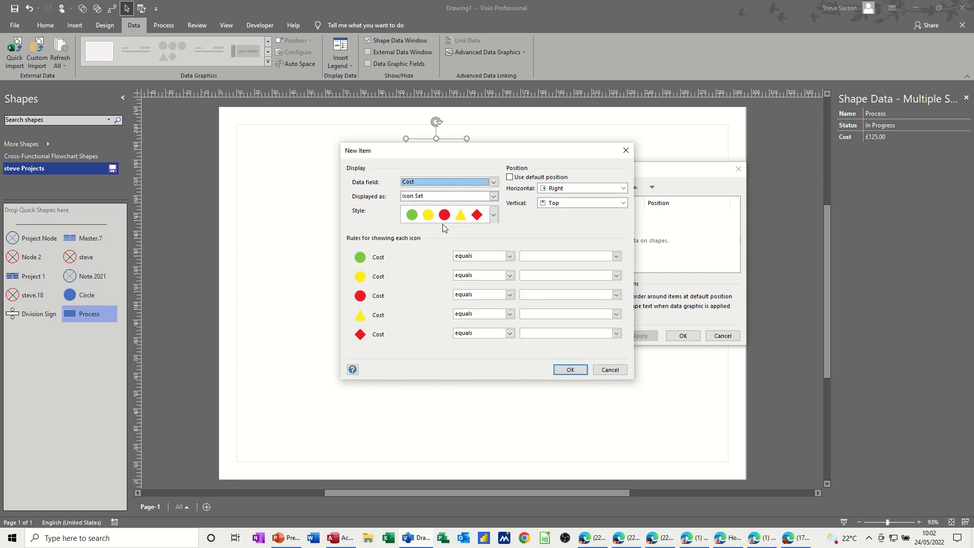
pyautogui.click(492, 217)
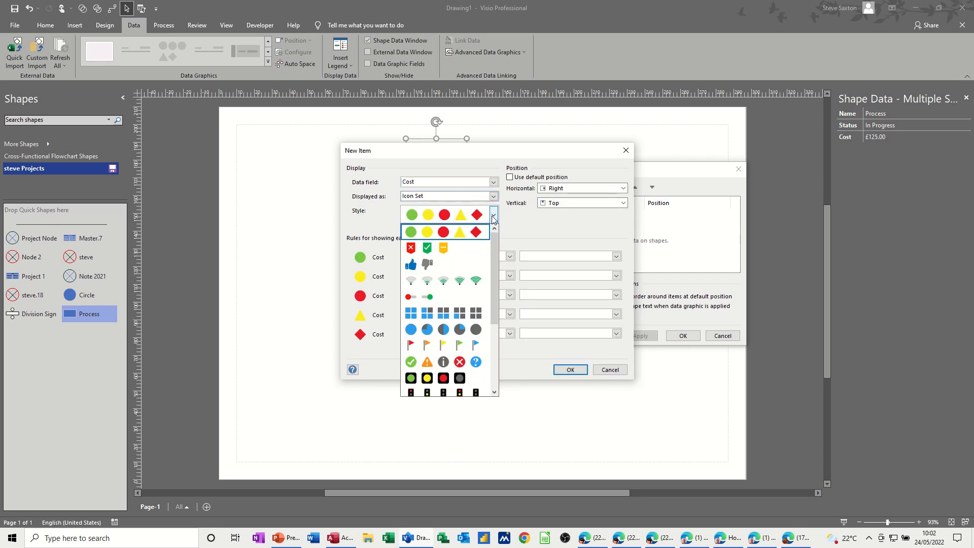
pyautogui.moveTo(493, 264); pyautogui.dragTo(492, 316)
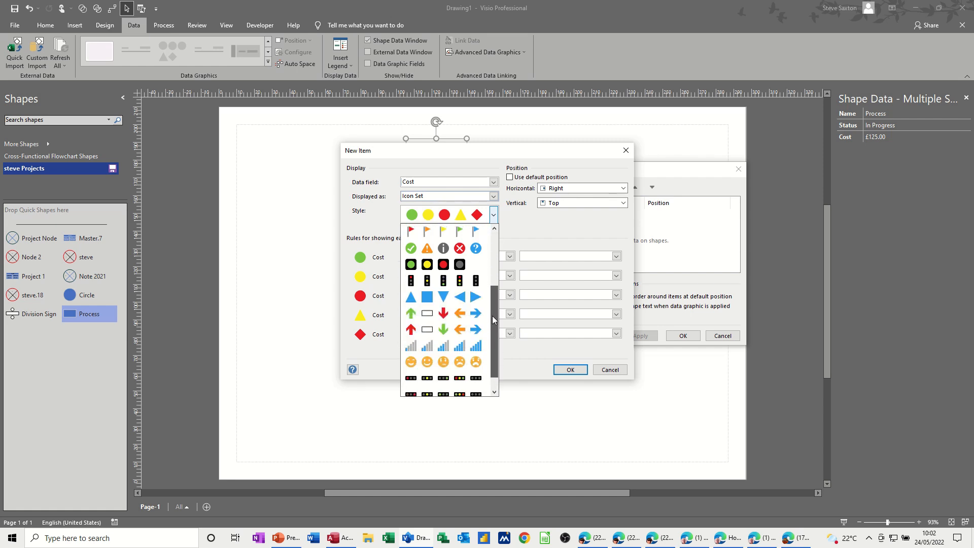
pyautogui.click(432, 268)
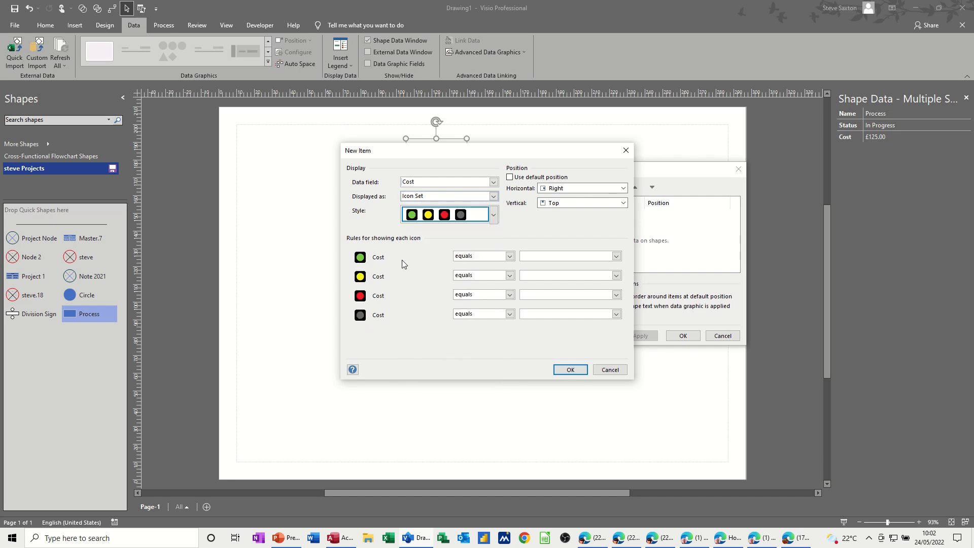
# Set the Cost icon rules: green for greater than 100, yellow for greater than 50, red for less than or equal to 50
pyautogui.click(509, 257)
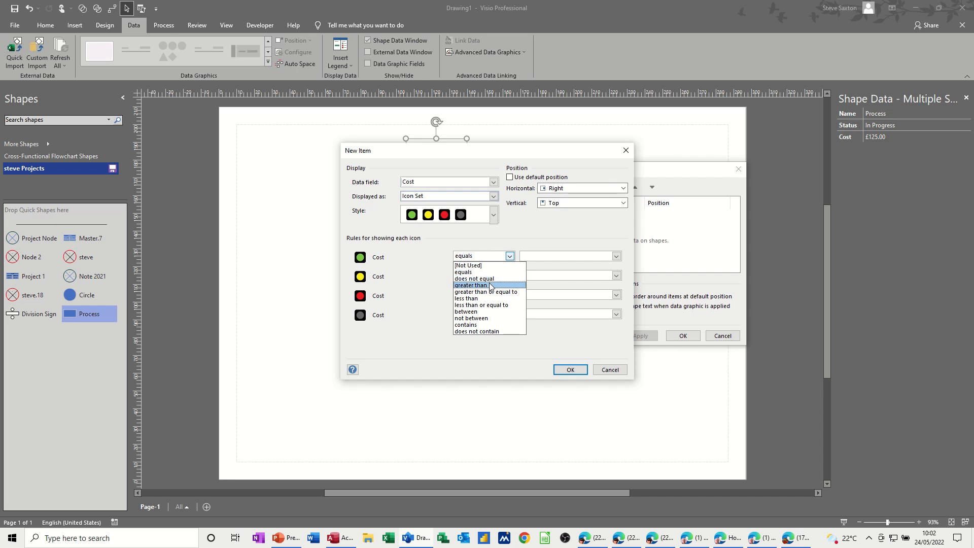
pyautogui.click(490, 286)
pyautogui.click(533, 257)
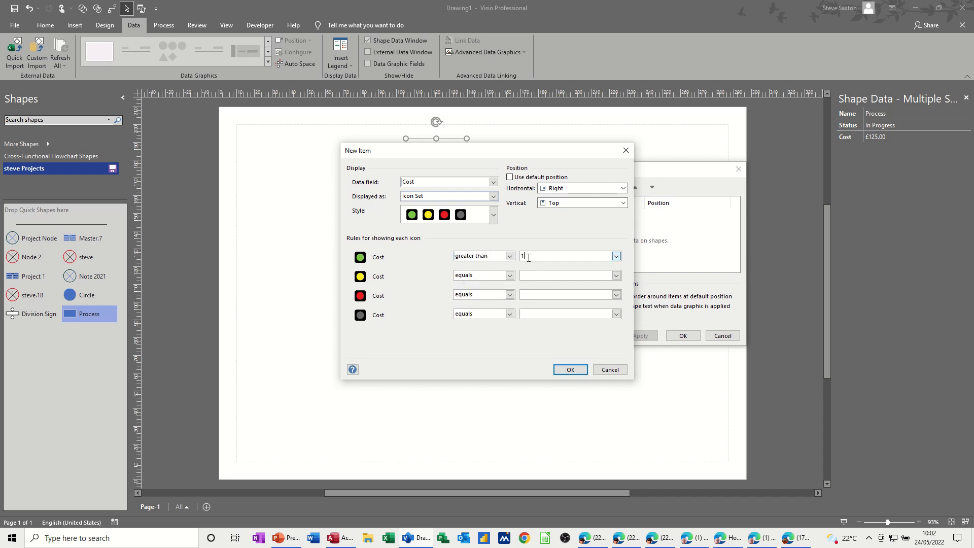
pyautogui.click(510, 276)
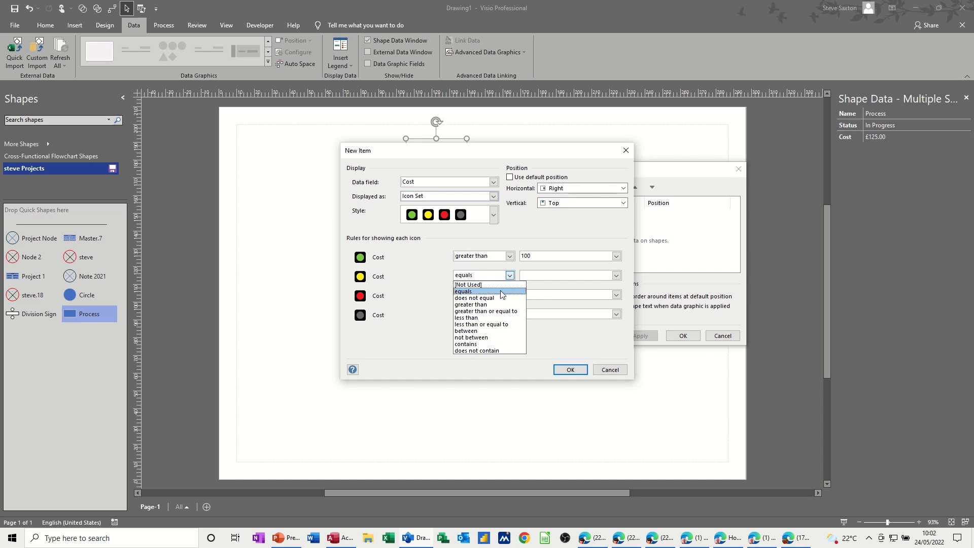
pyautogui.click(496, 305)
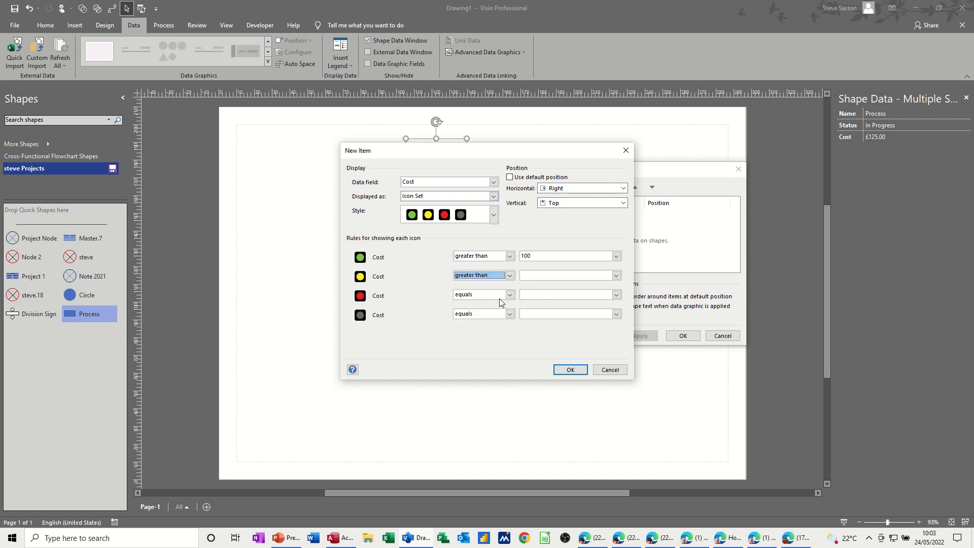
pyautogui.click(532, 274)
pyautogui.write('50')
pyautogui.click(509, 295)
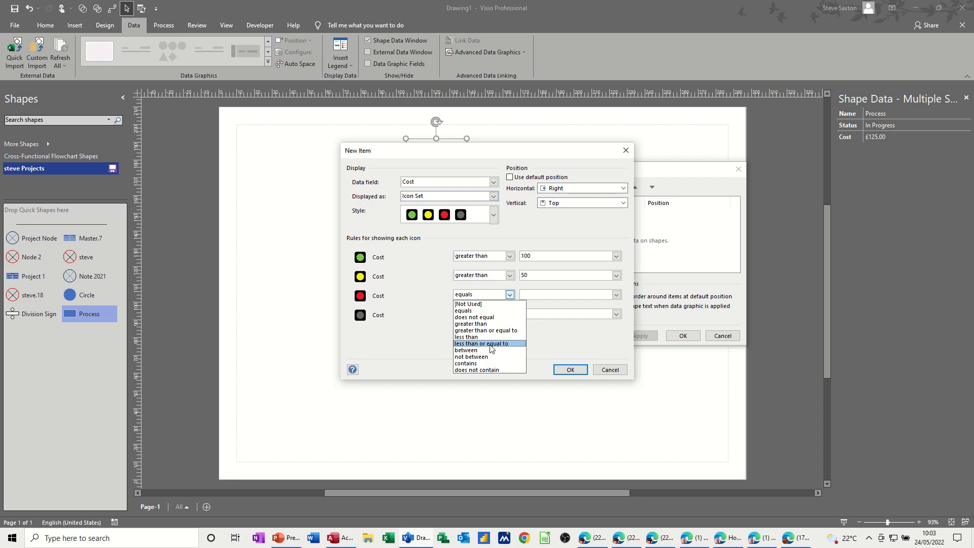
pyautogui.click(490, 344)
pyautogui.click(528, 296)
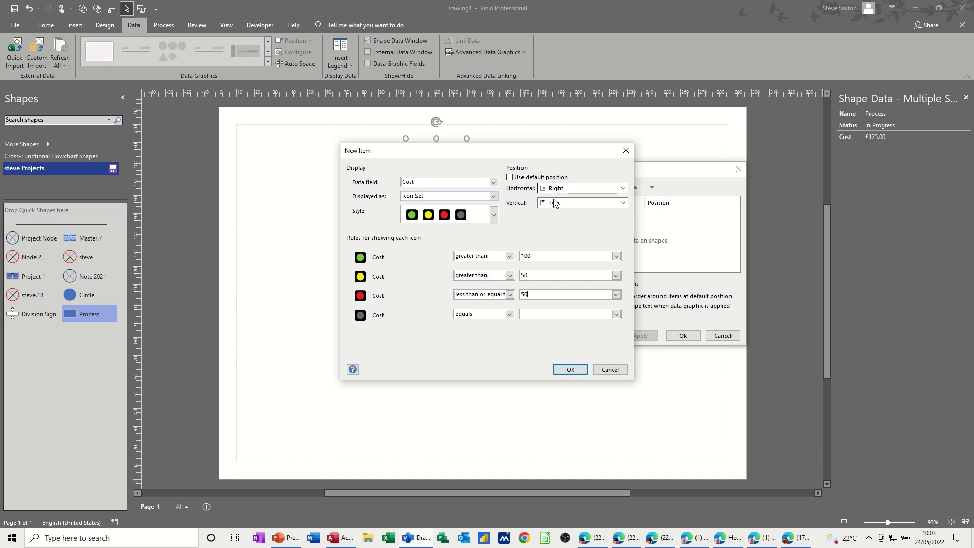
# Set the icon's horizontal position to Right Edge, keep Top vertically, and apply the new data graphic to the selected shapes
pyautogui.click(623, 189)
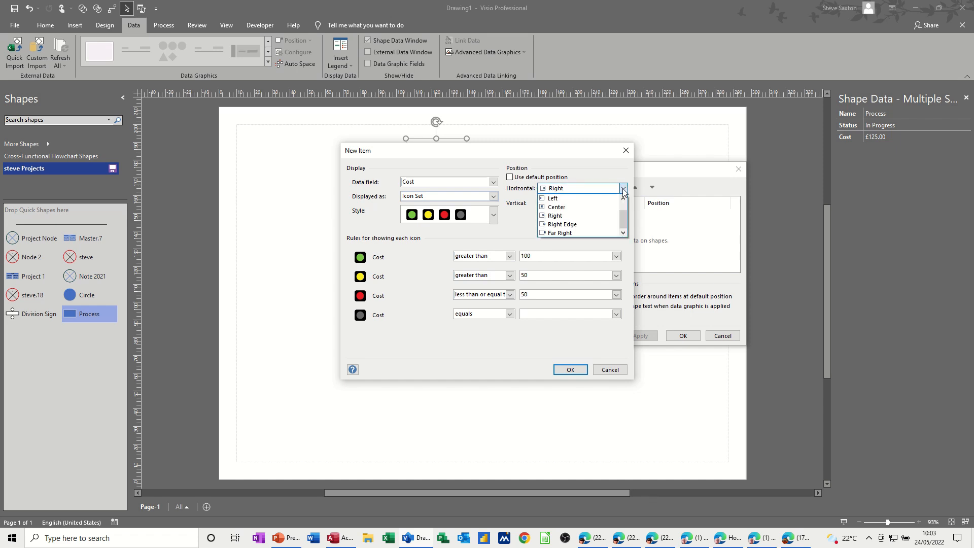
pyautogui.click(573, 226)
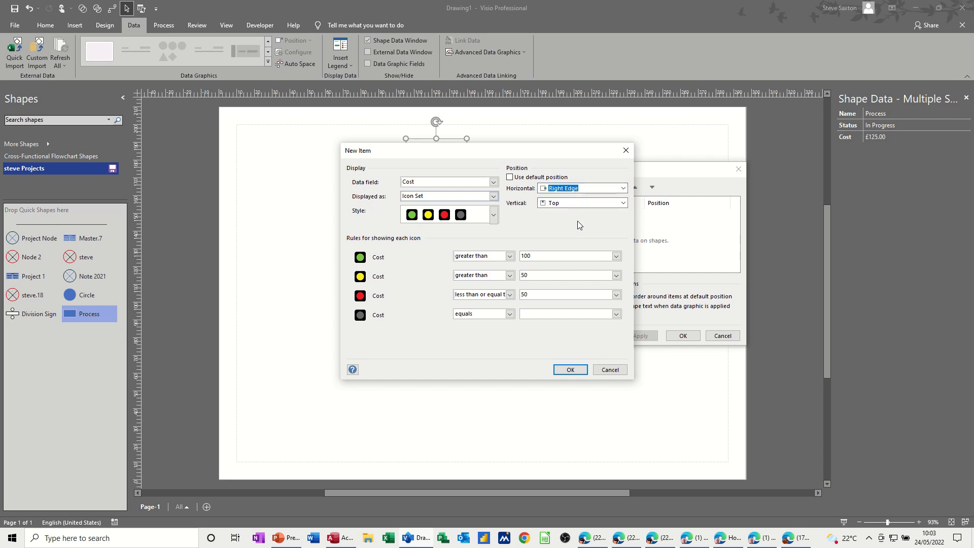
pyautogui.click(623, 204)
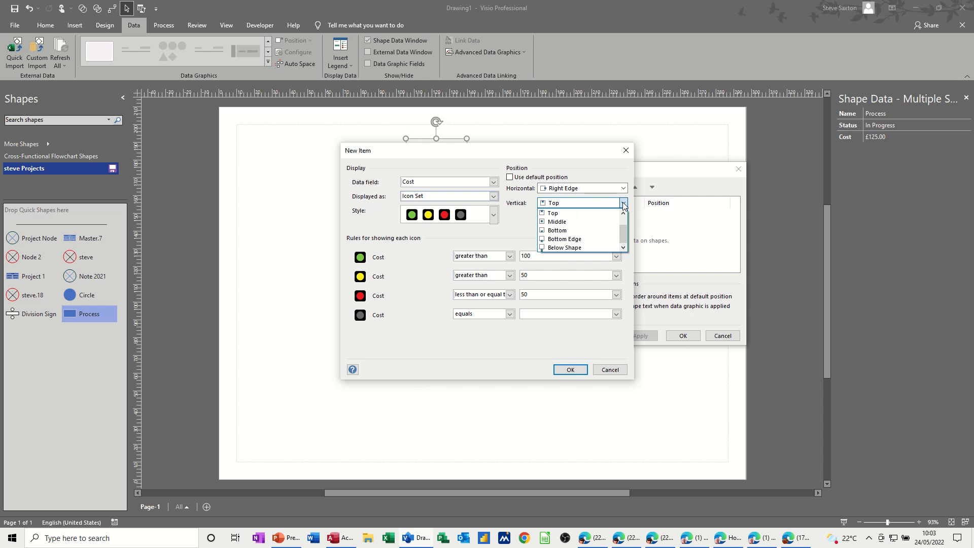
pyautogui.click(623, 203)
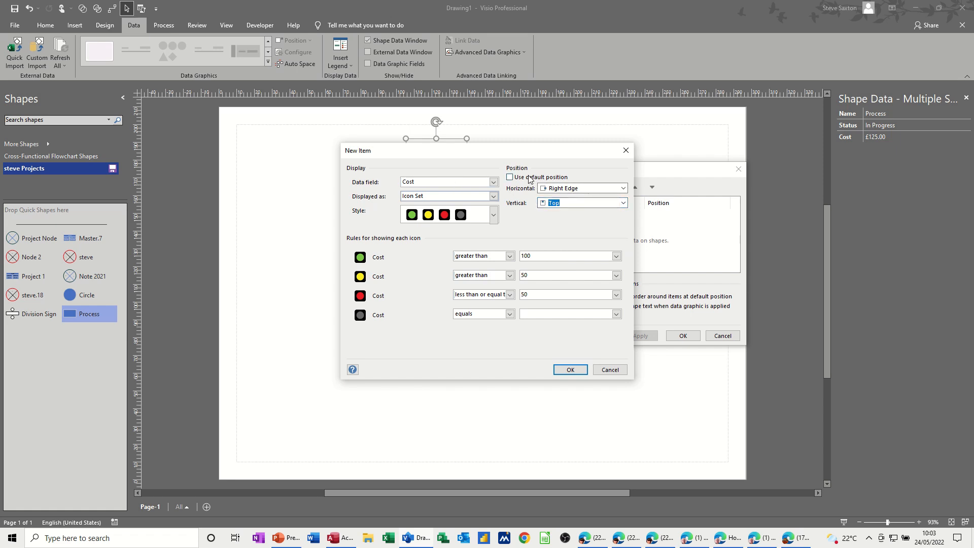
pyautogui.click(568, 370)
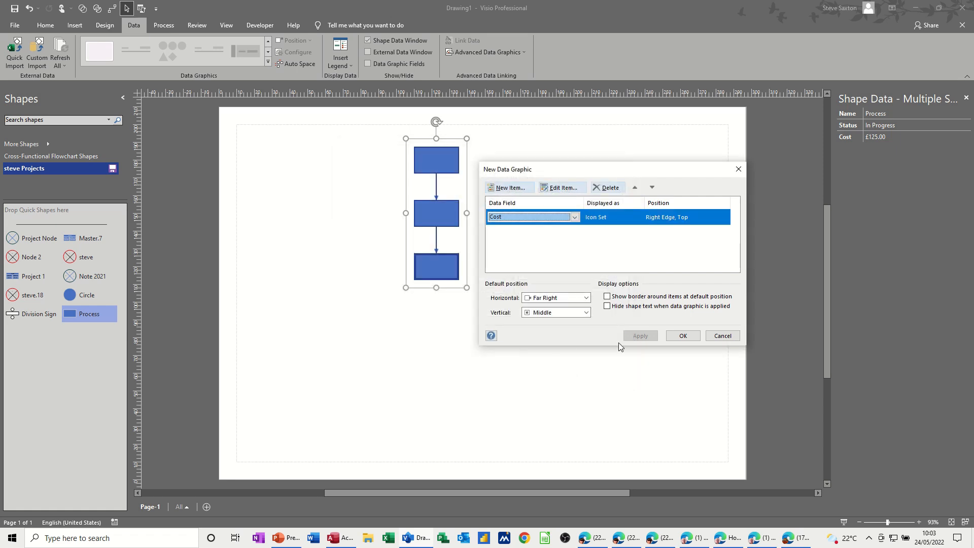
pyautogui.click(681, 336)
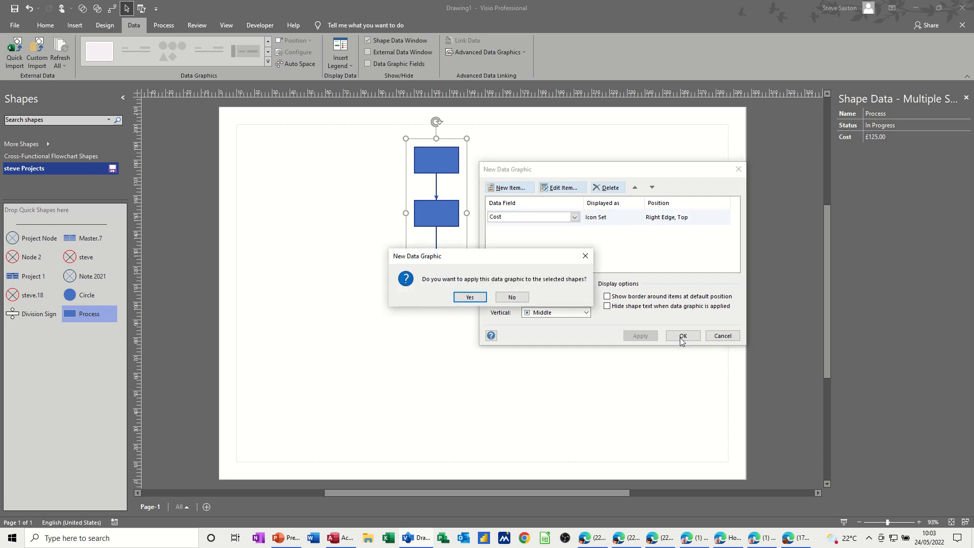
pyautogui.click(480, 297)
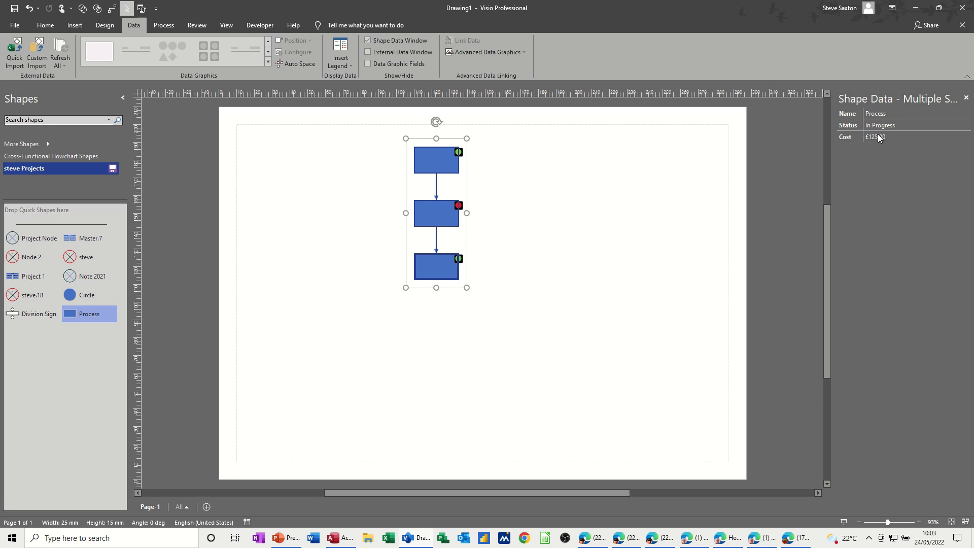
# Check each Process shape's Cost against its icon, and set the lowest shape's Cost to 75
pyautogui.click(549, 171)
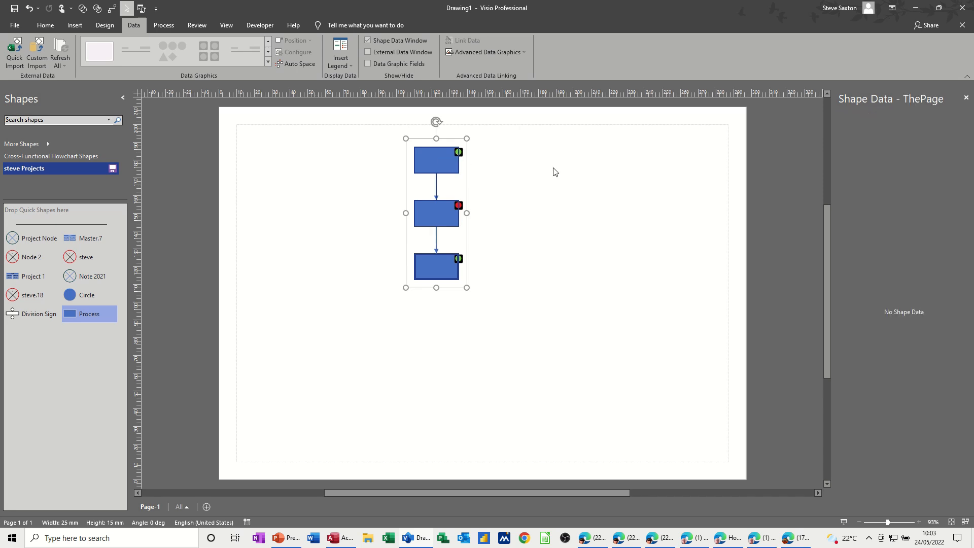
pyautogui.click(438, 163)
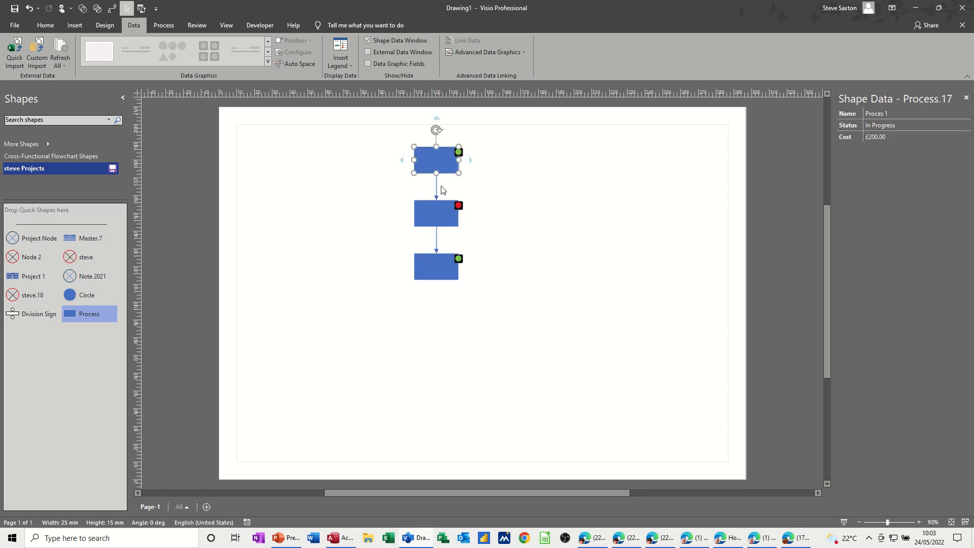
pyautogui.click(442, 214)
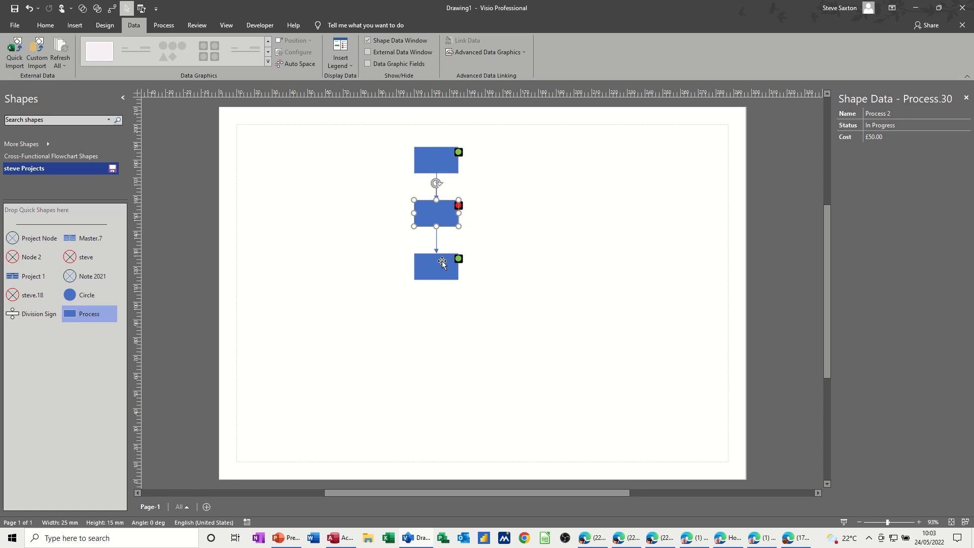
pyautogui.click(443, 267)
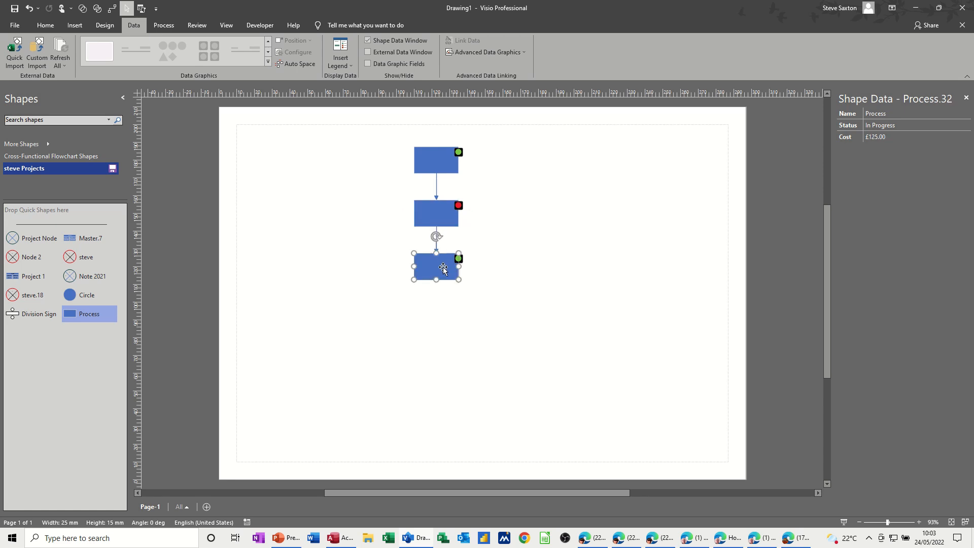
pyautogui.click(890, 137)
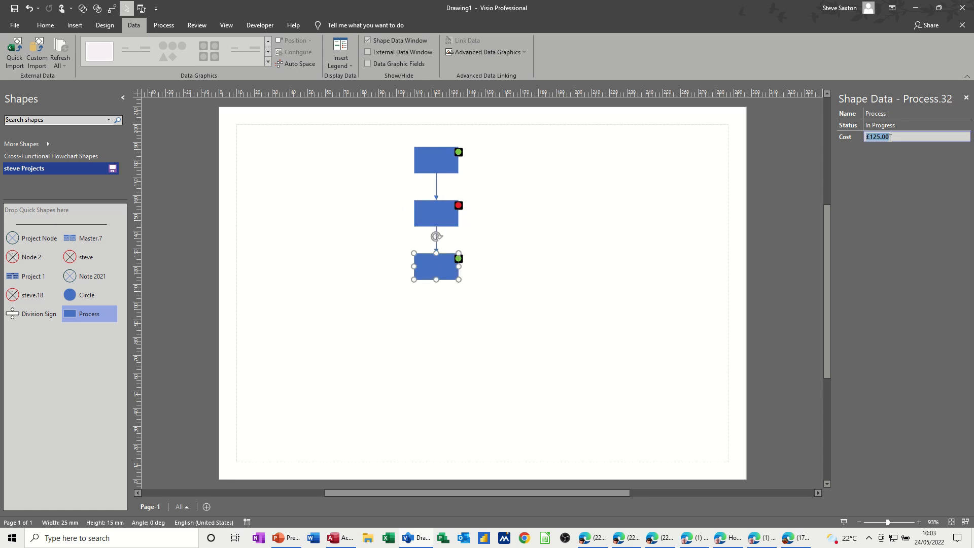
pyautogui.write('75')
pyautogui.click(680, 175)
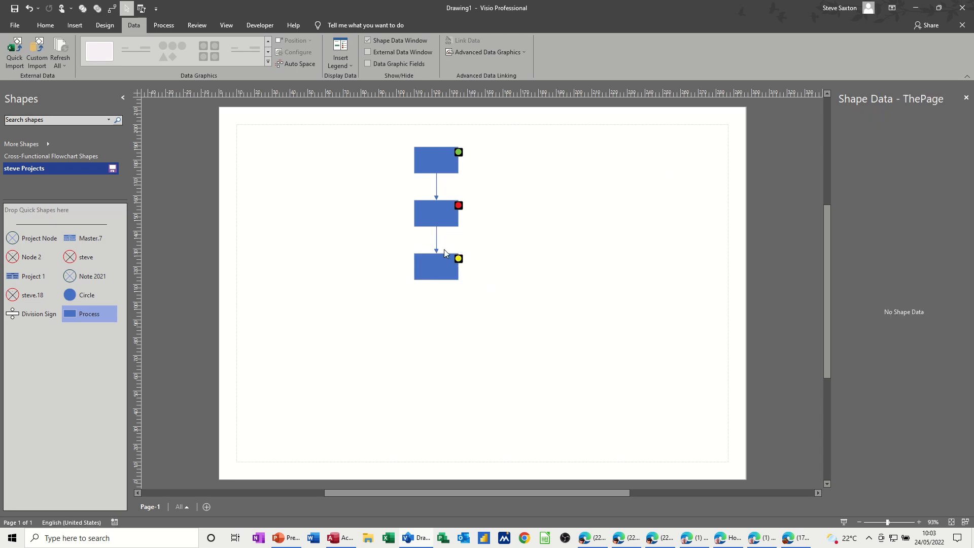
# Select all three Process shapes and add an item to their data graphic showing the Name field as Text
pyautogui.moveTo(395, 137); pyautogui.dragTo(491, 299)
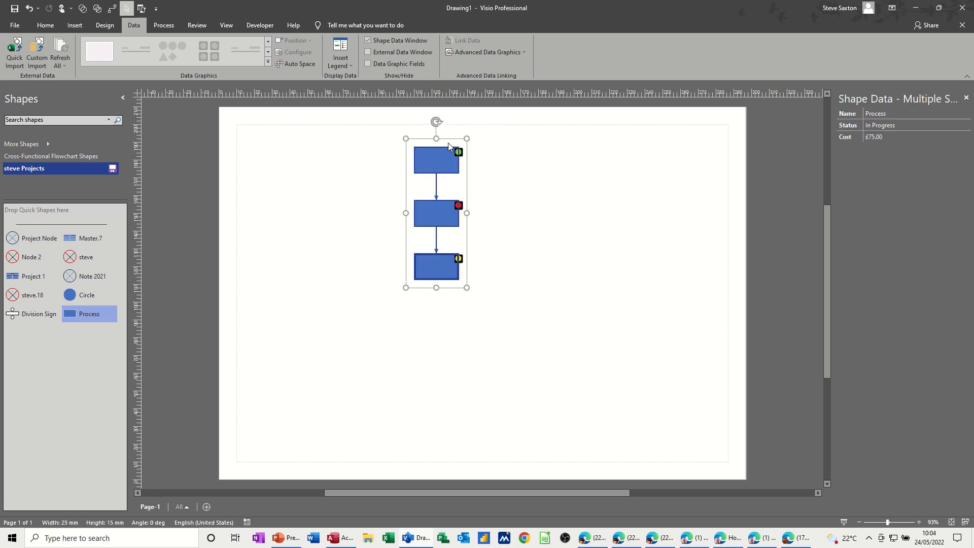
pyautogui.click(471, 52)
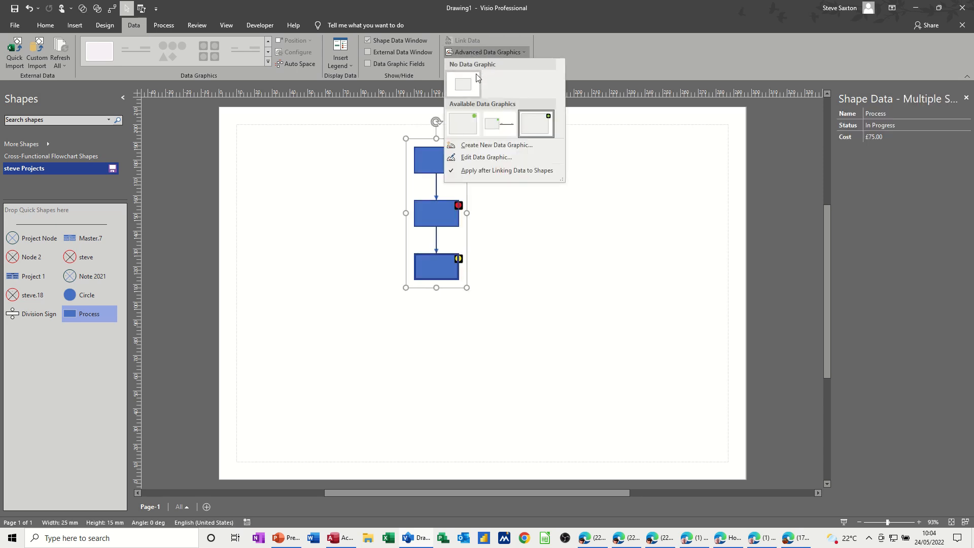
pyautogui.moveTo(486, 156)
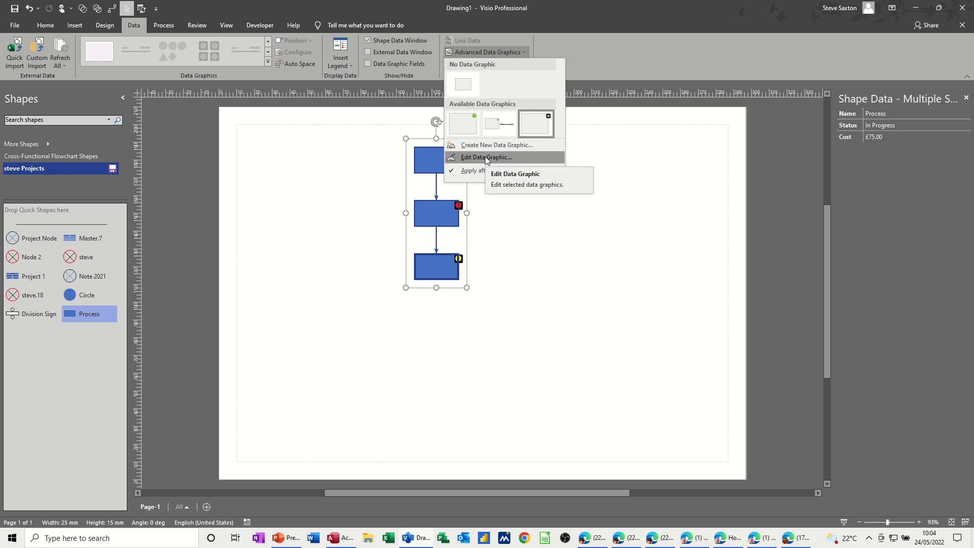
pyautogui.click(507, 173)
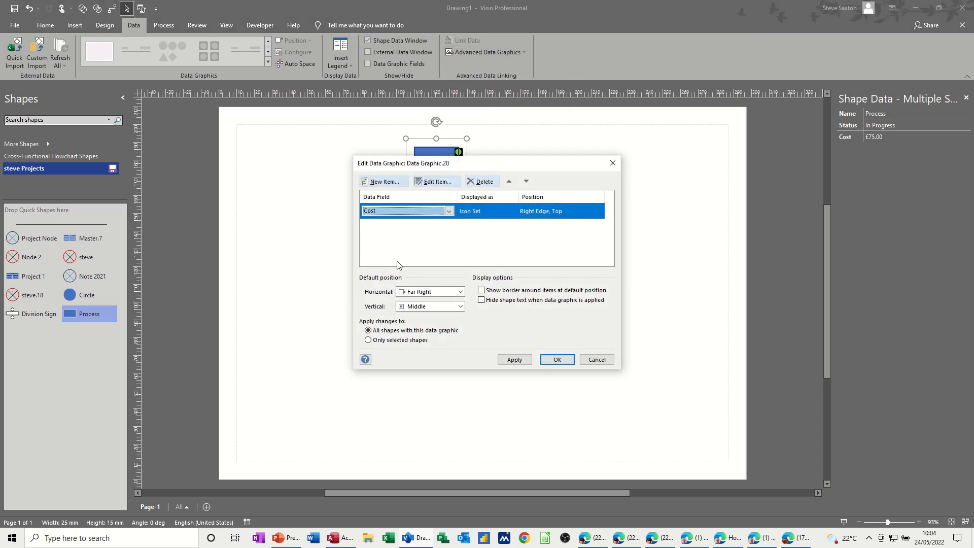
pyautogui.click(391, 182)
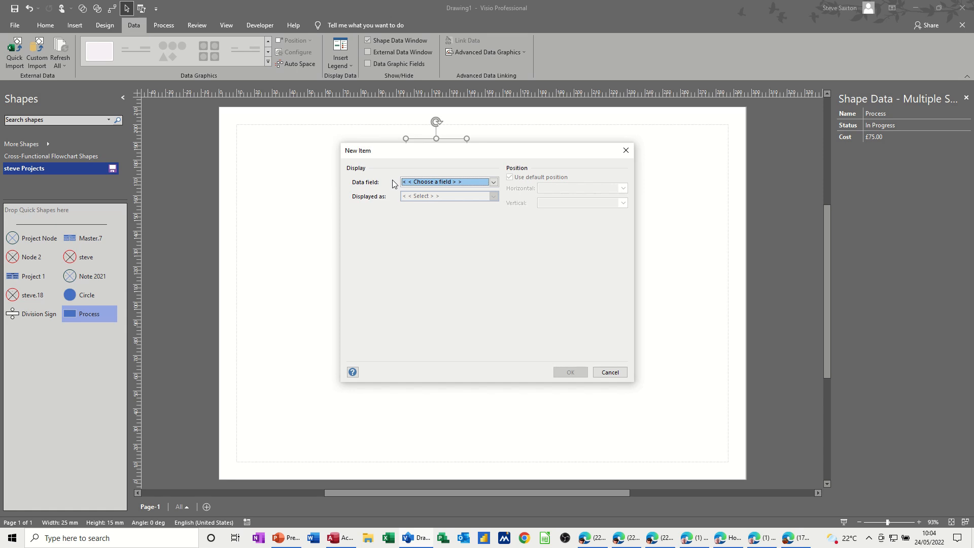
pyautogui.click(493, 183)
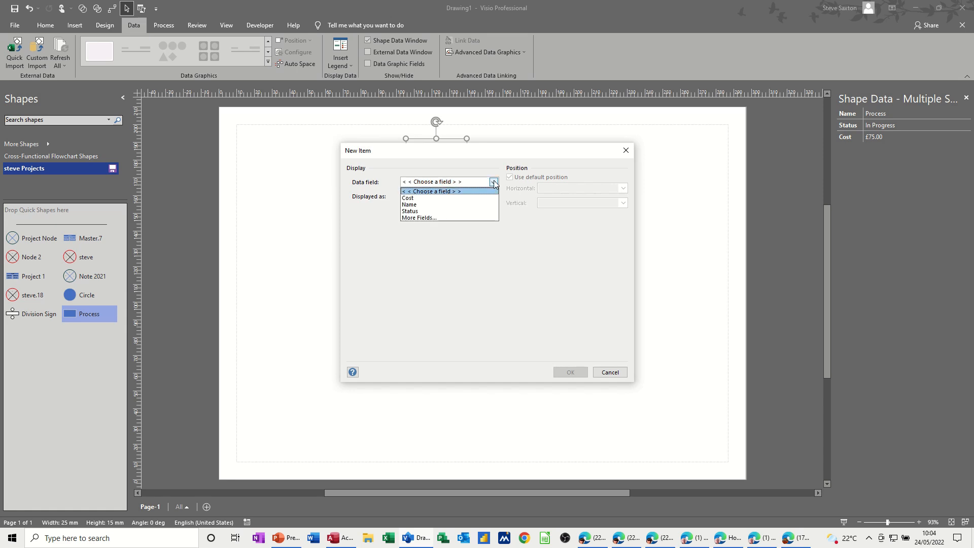
pyautogui.click(428, 204)
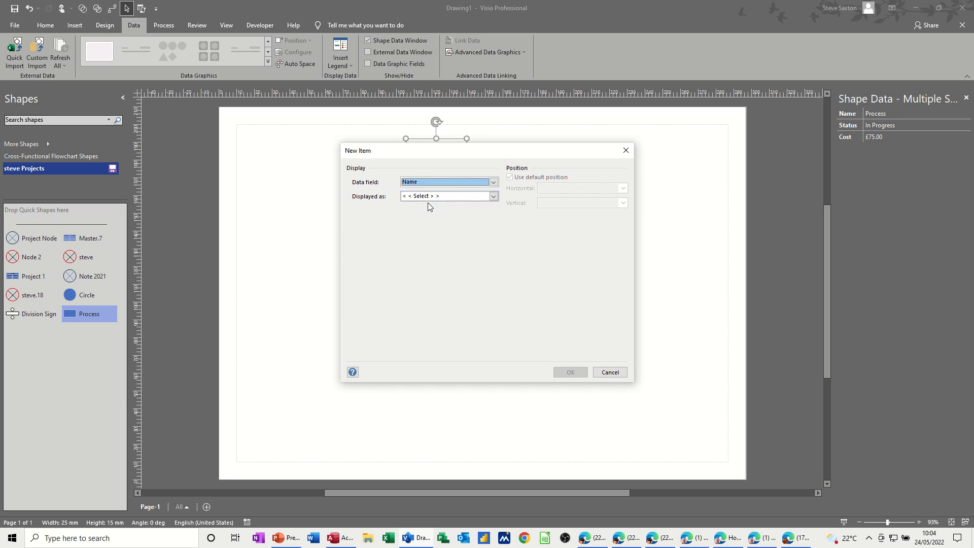
pyautogui.click(492, 201)
pyautogui.click(454, 212)
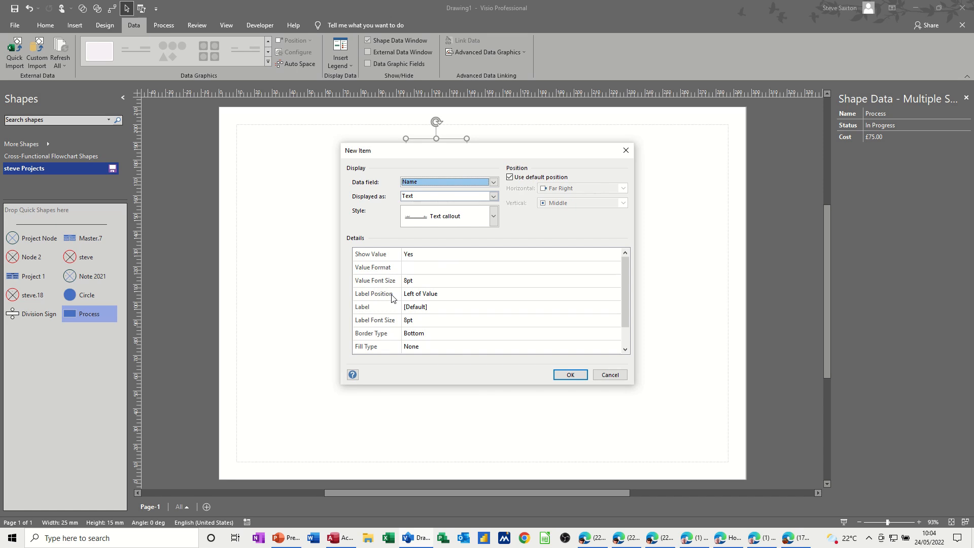
# Set the Name item's label position to Not Shown and its horizontal position to Right, and apply the data graphic changes
pyautogui.click(421, 294)
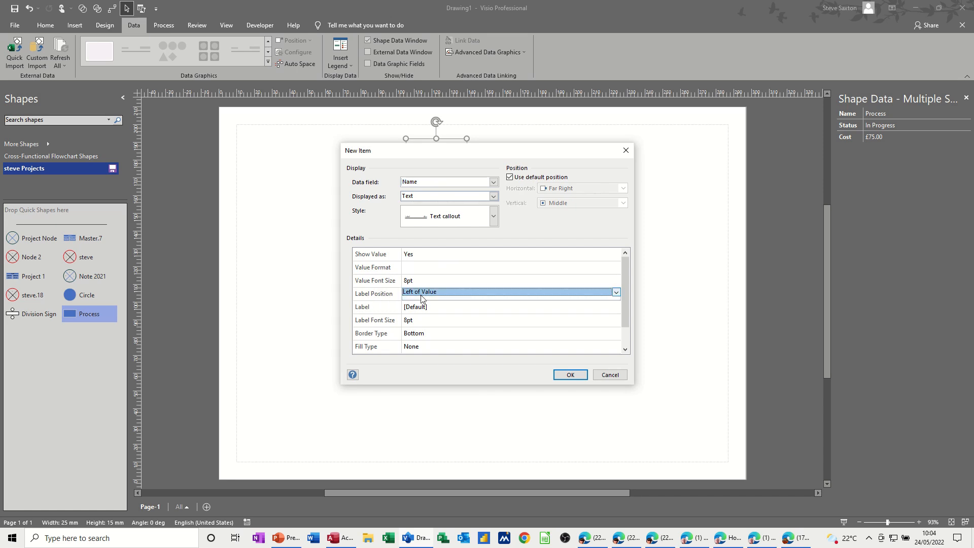
pyautogui.click(617, 293)
pyautogui.click(568, 297)
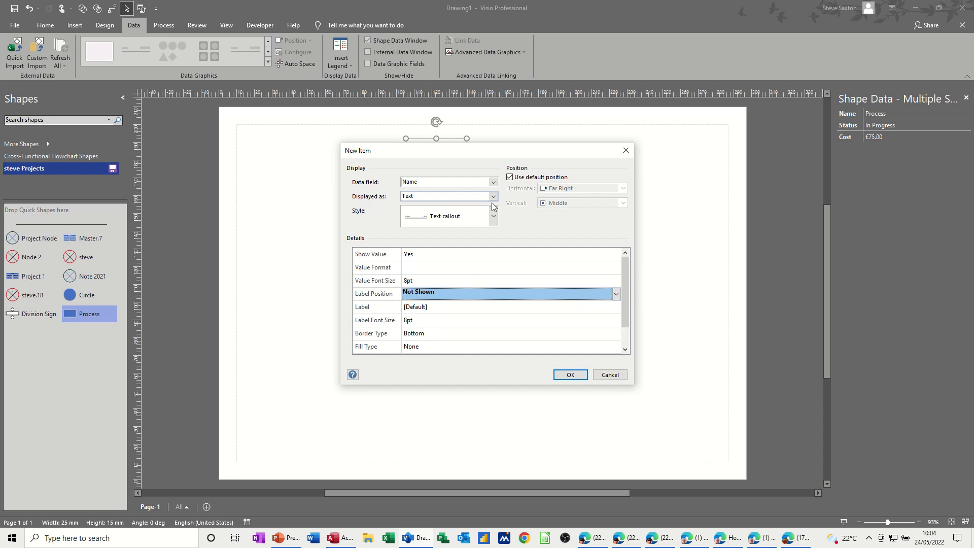
pyautogui.click(509, 178)
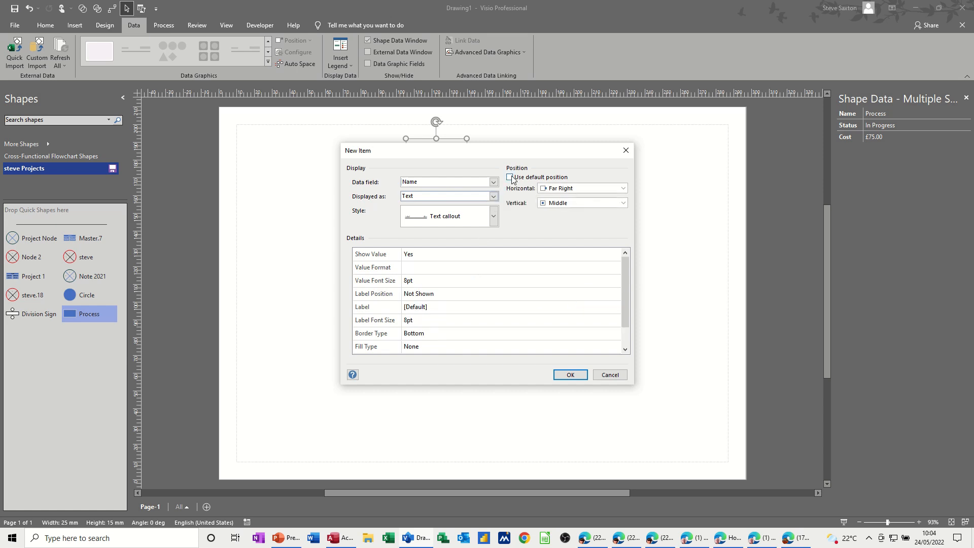
pyautogui.click(623, 191)
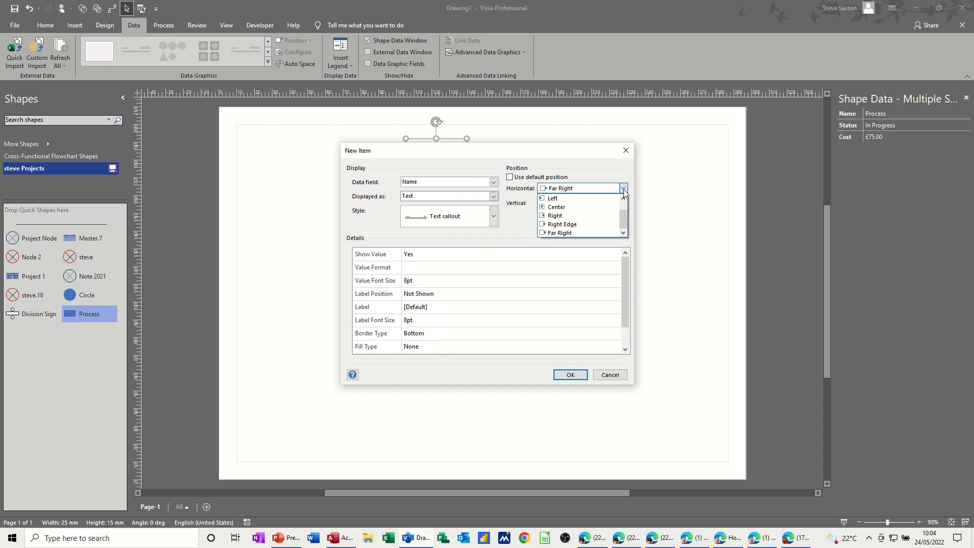
pyautogui.click(584, 217)
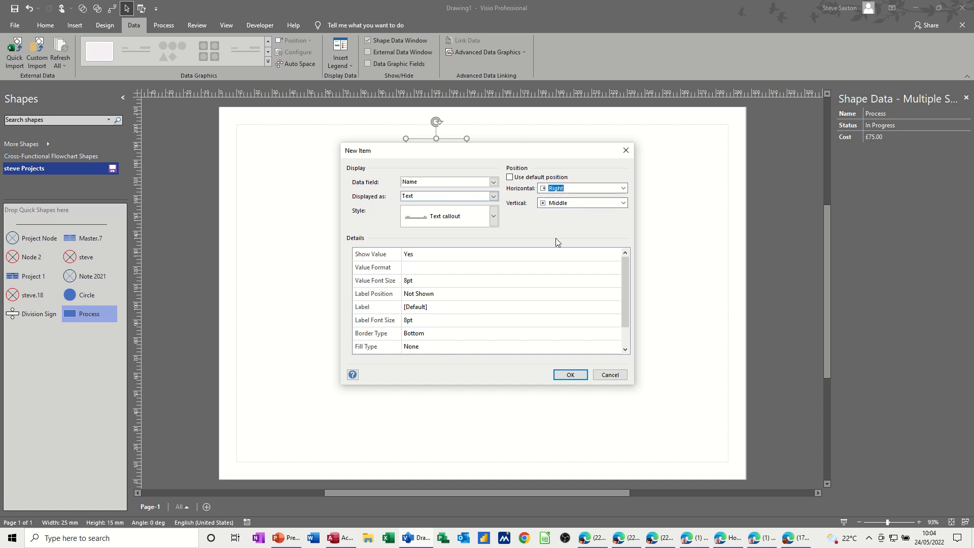
pyautogui.click(567, 375)
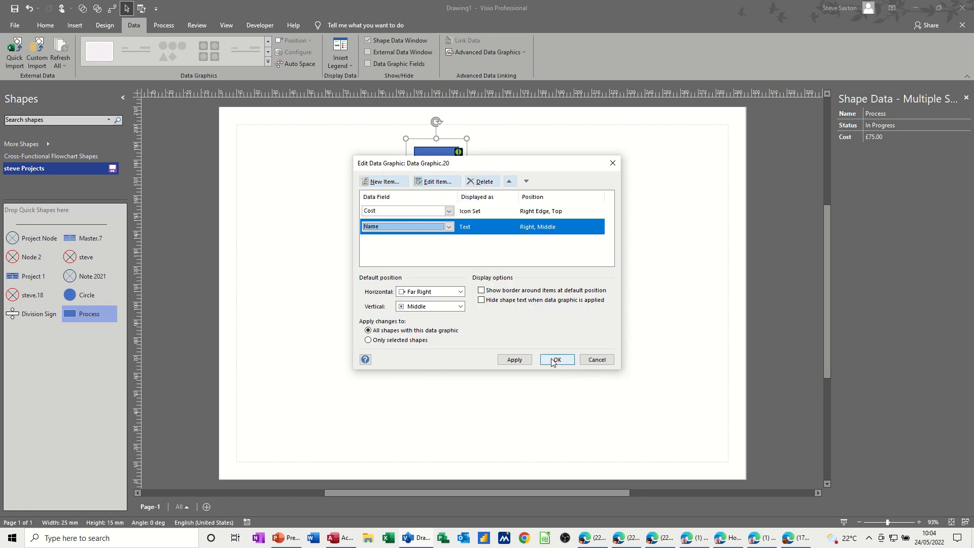
pyautogui.click(554, 360)
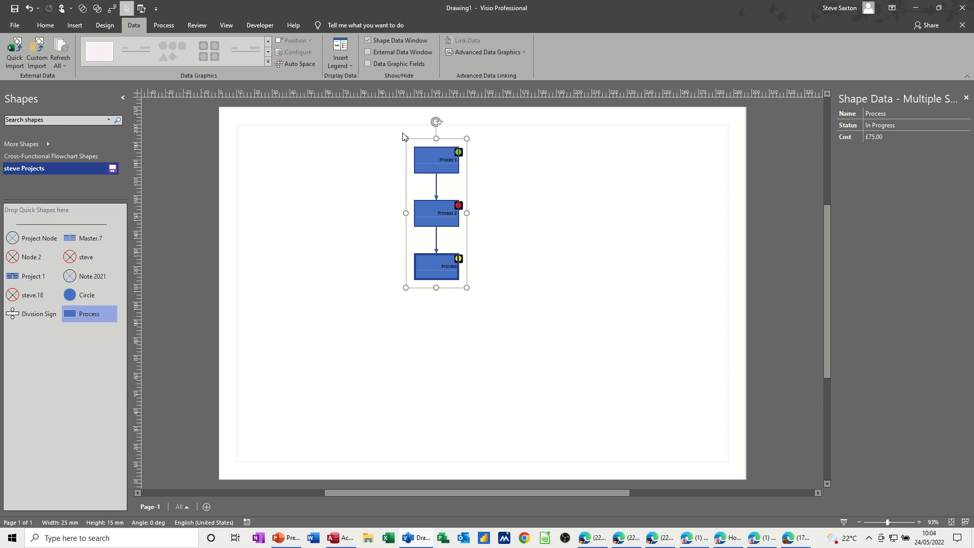
# Change the drawing's design theme to the one with a grey-green gradient fill for the Process shapes
pyautogui.click(108, 26)
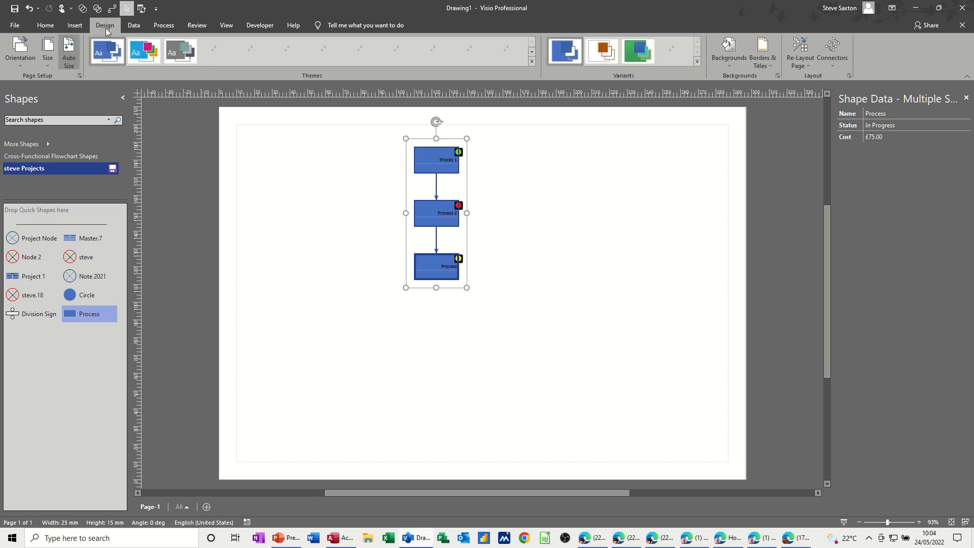
pyautogui.click(281, 54)
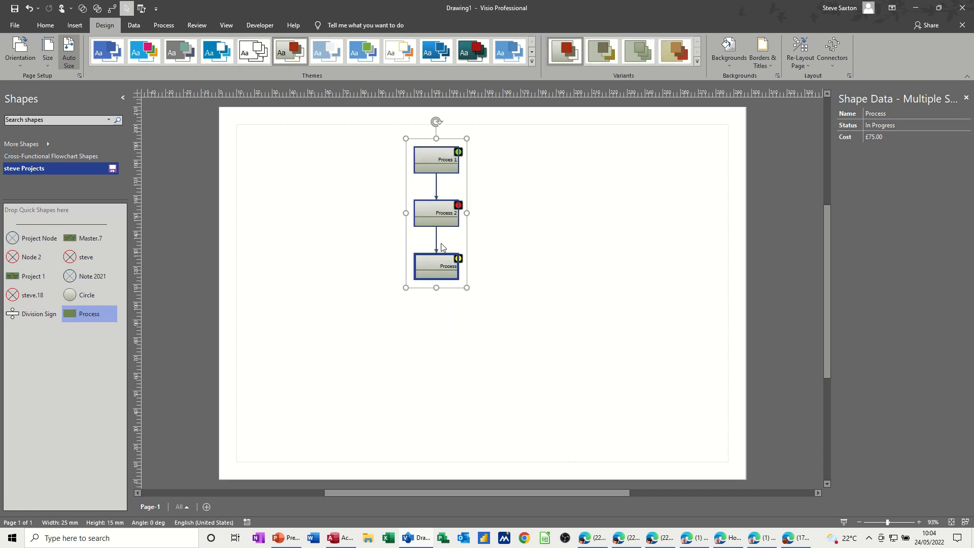
# Add an item to the shapes' data graphic showing the Status field as a Data Bar in the Progress bar style
pyautogui.click(133, 26)
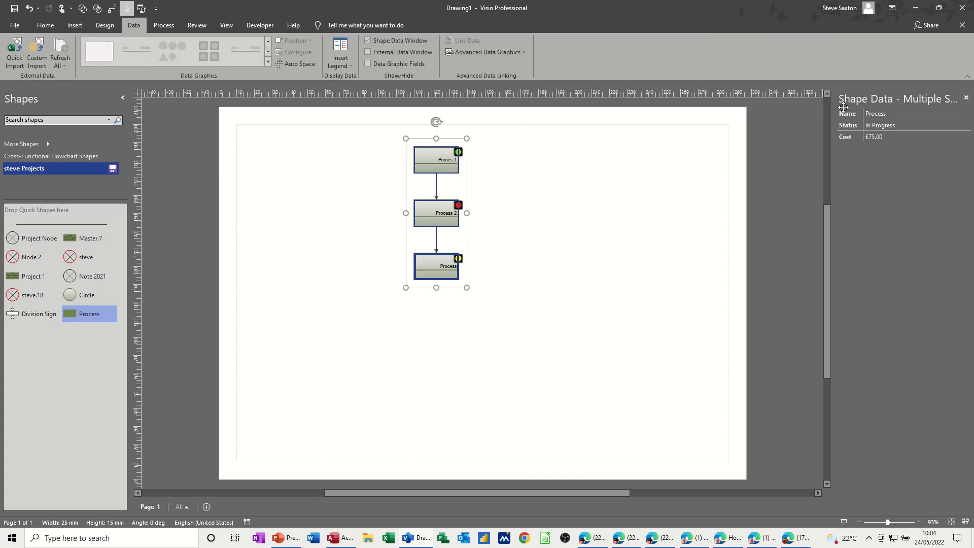
pyautogui.click(472, 53)
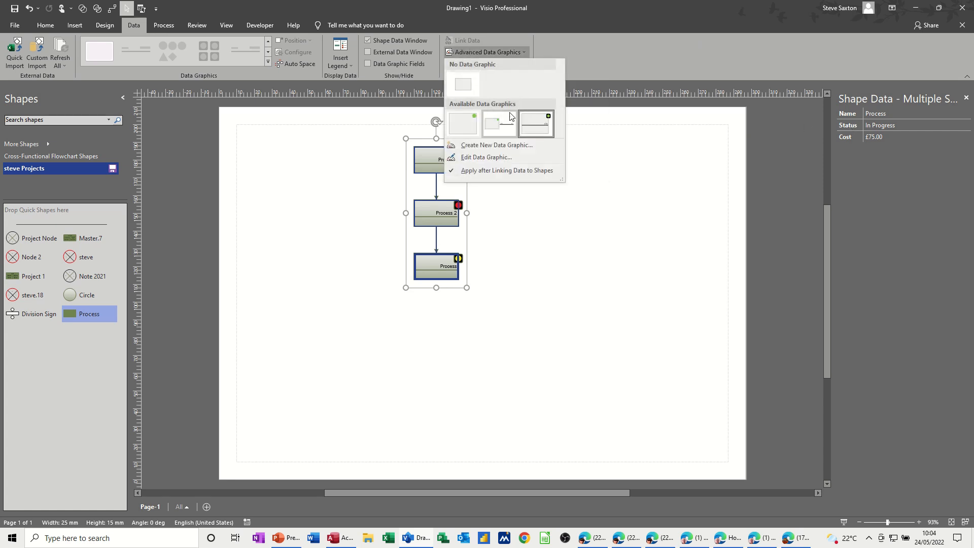
pyautogui.click(487, 157)
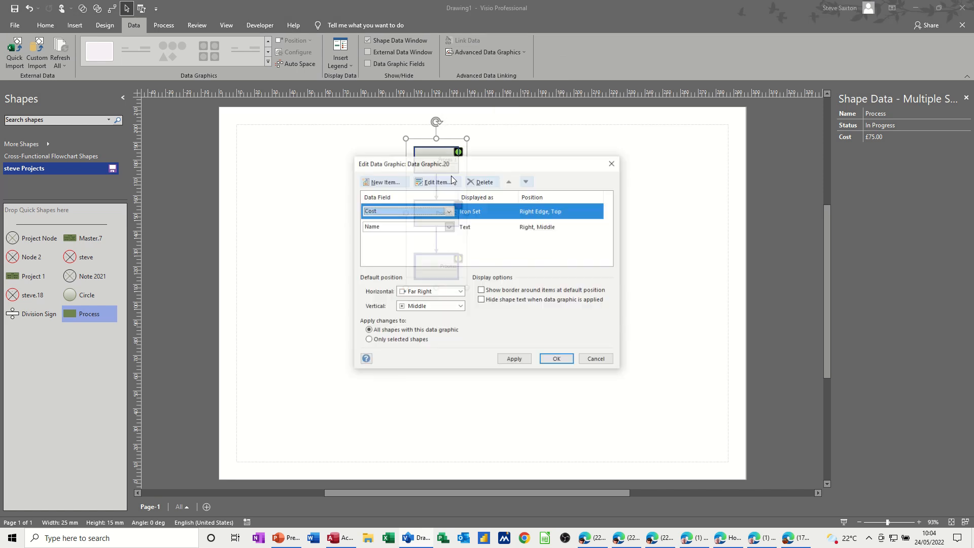
pyautogui.click(384, 182)
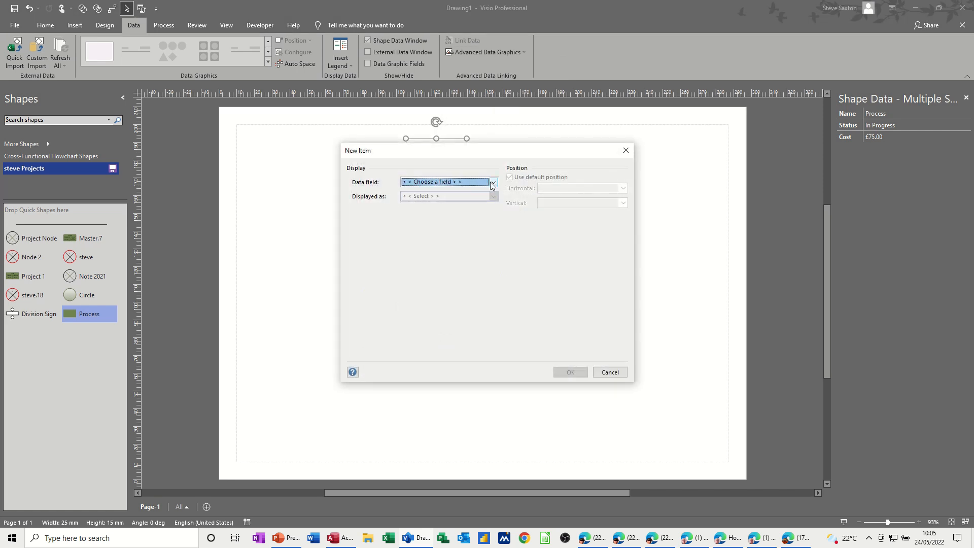
pyautogui.click(492, 183)
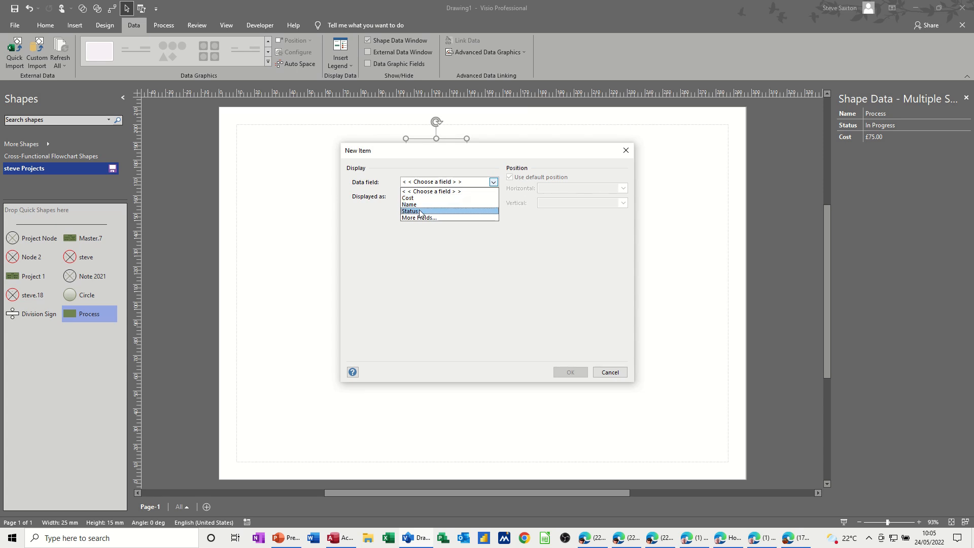
pyautogui.click(420, 211)
pyautogui.click(492, 197)
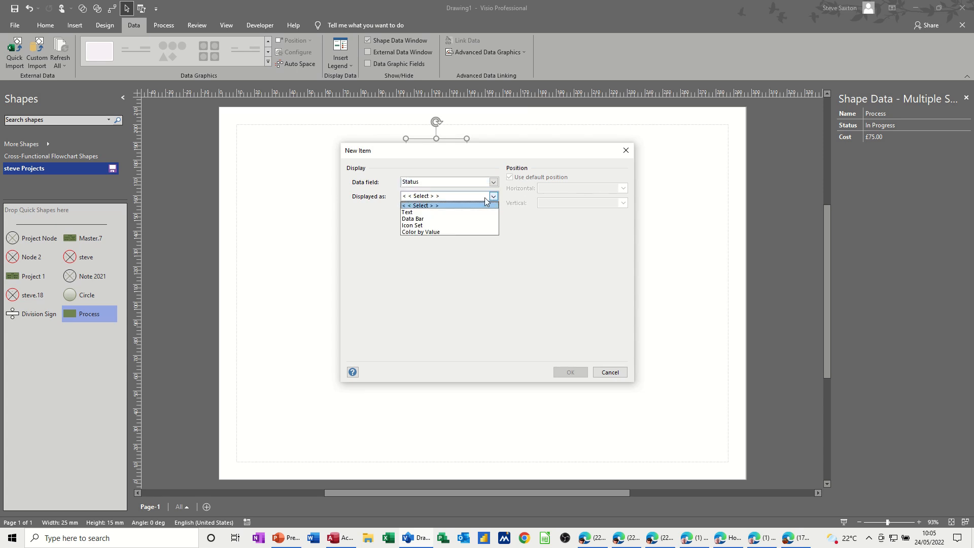
pyautogui.click(429, 222)
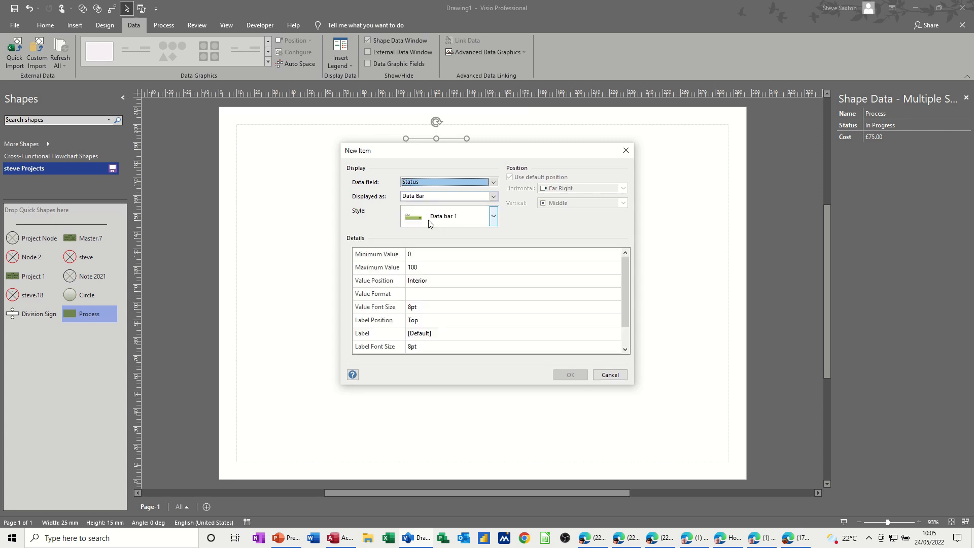
pyautogui.click(493, 216)
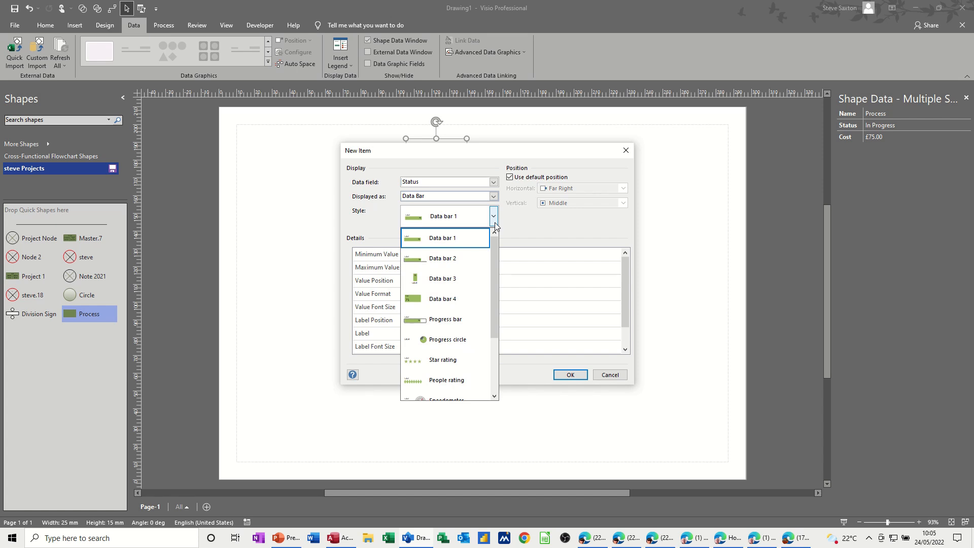
pyautogui.click(419, 323)
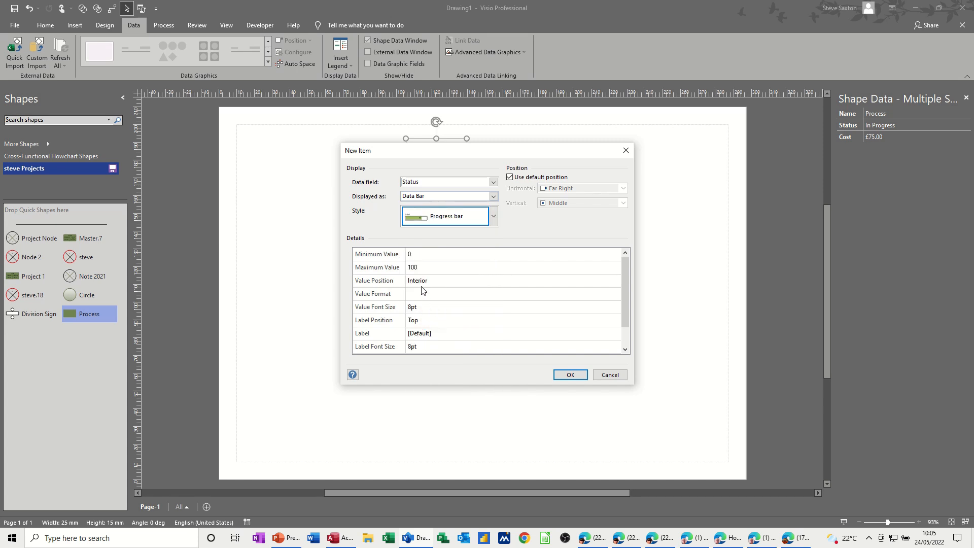
# Position the Status bar at Far Right horizontally and Bottom vertically, and apply the data graphic changes
pyautogui.click(510, 178)
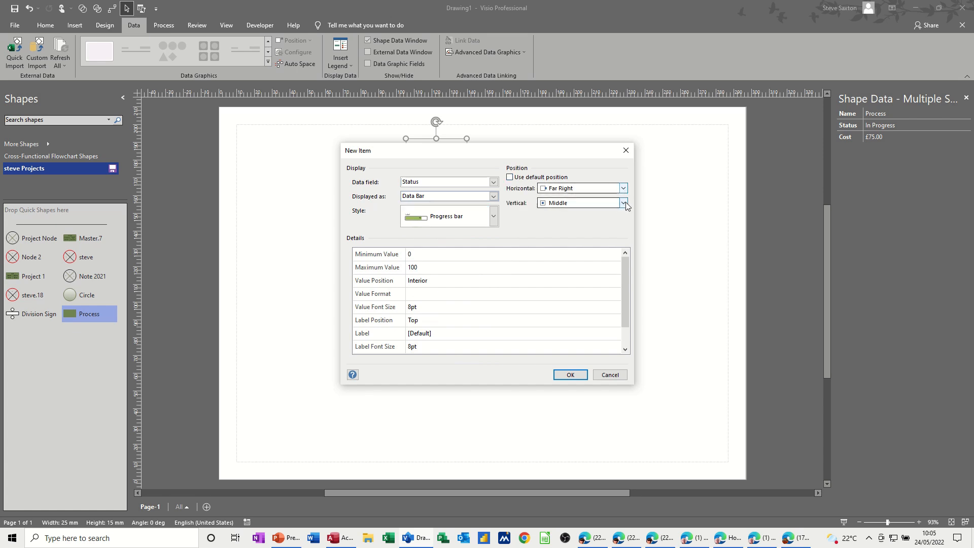
pyautogui.click(624, 203)
pyautogui.click(557, 231)
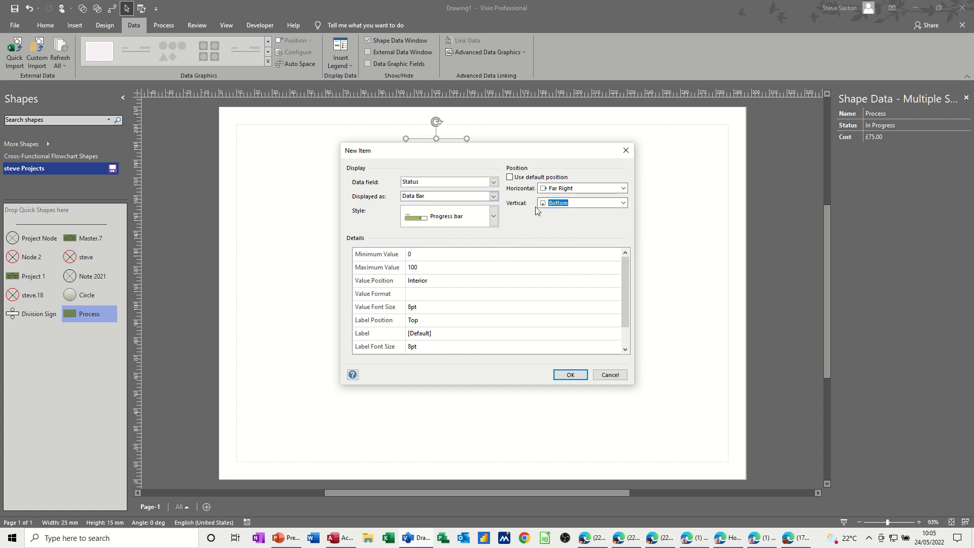
pyautogui.click(564, 375)
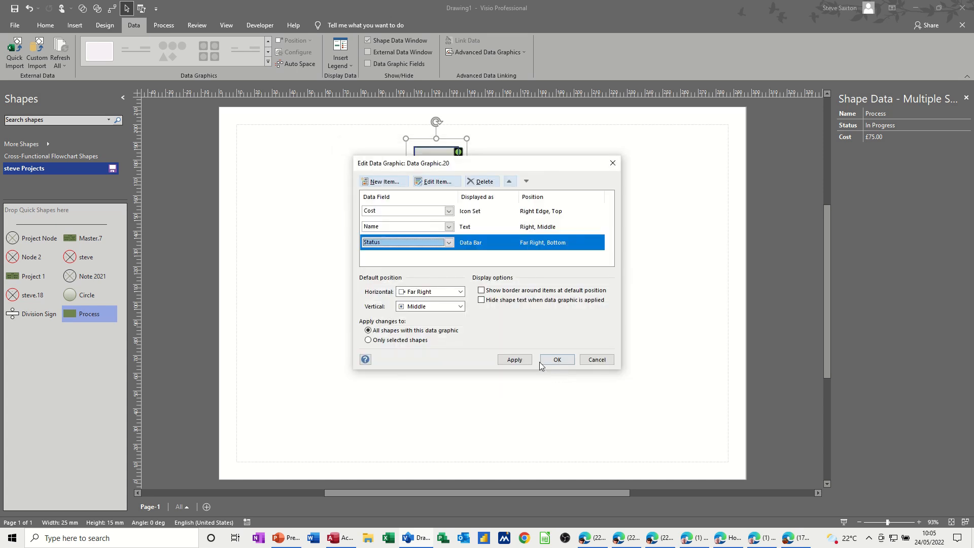
pyautogui.click(556, 359)
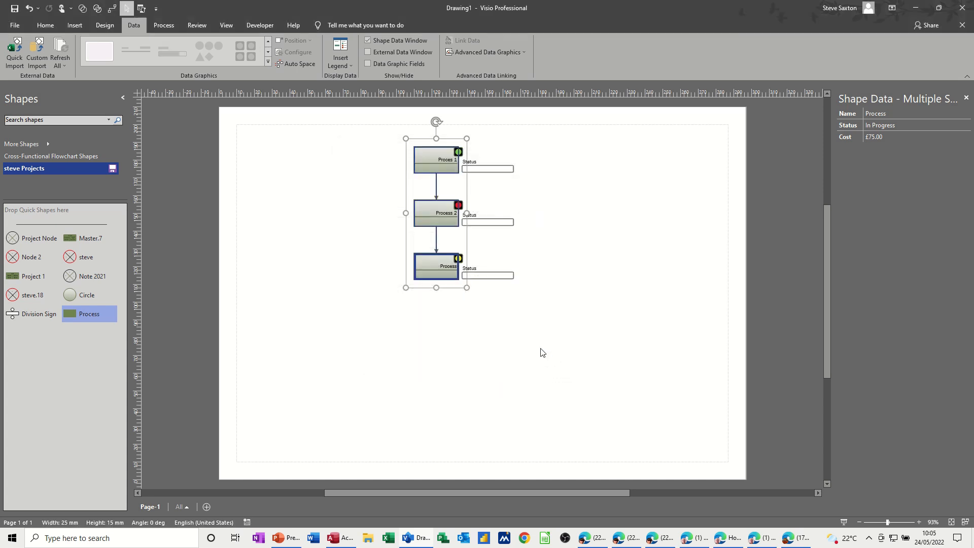
# Set the Status of the selected Process shapes to Completed
pyautogui.click(893, 121)
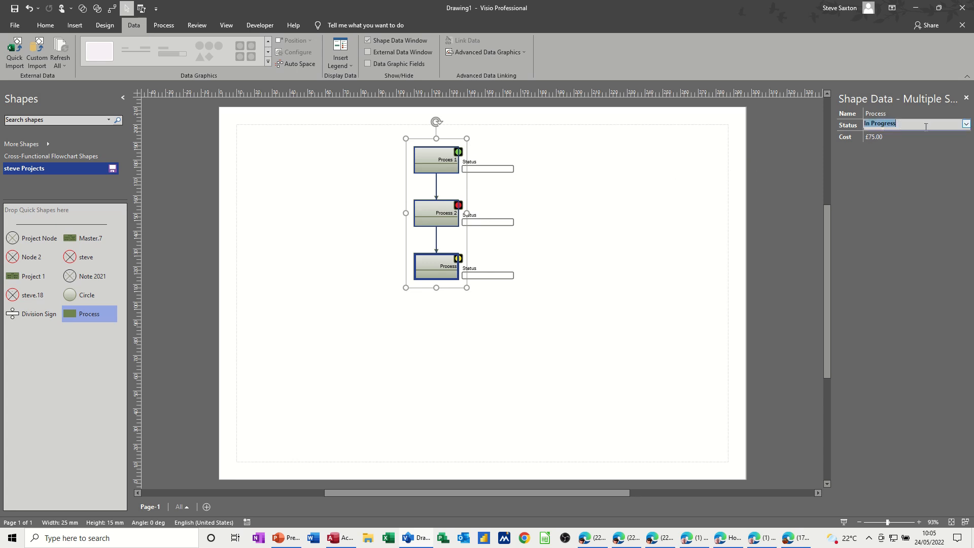
pyautogui.click(967, 124)
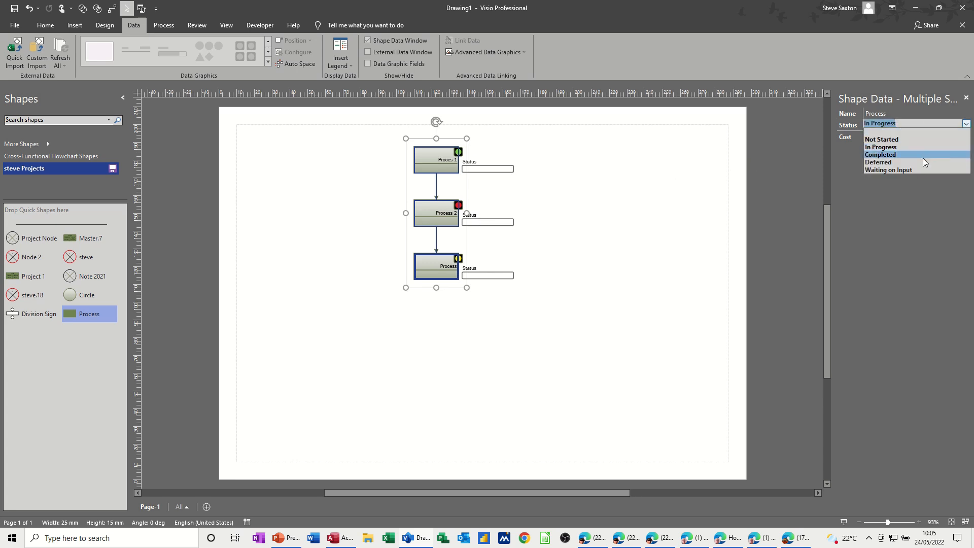
pyautogui.click(903, 155)
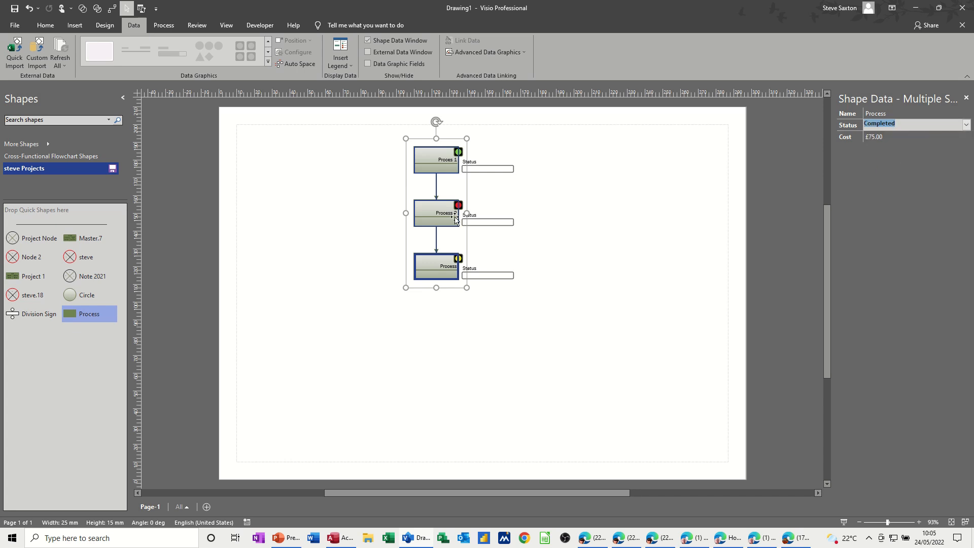
# Edit the Process shapes' data graphic so the Status item is displayed as Text instead of a Data Bar
pyautogui.click(495, 52)
pyautogui.click(492, 160)
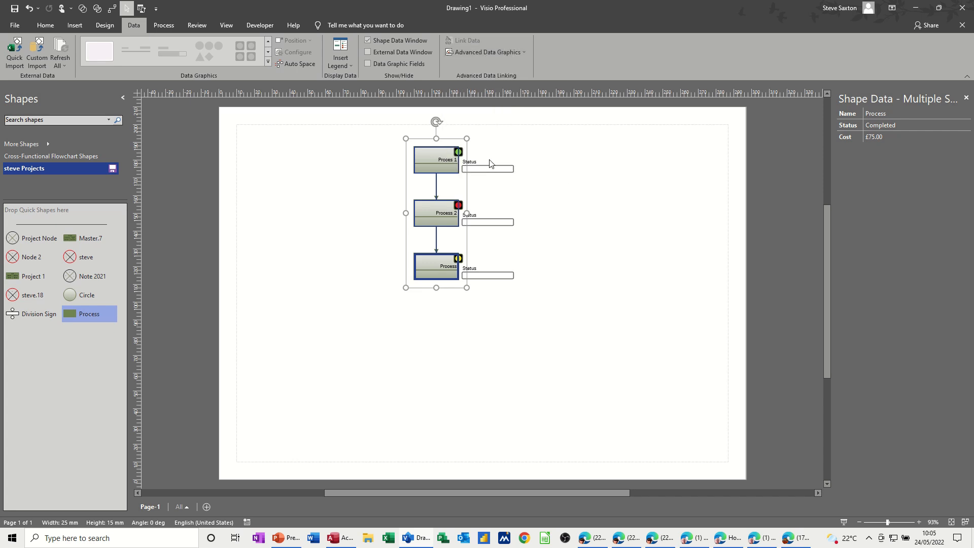
pyautogui.click(413, 244)
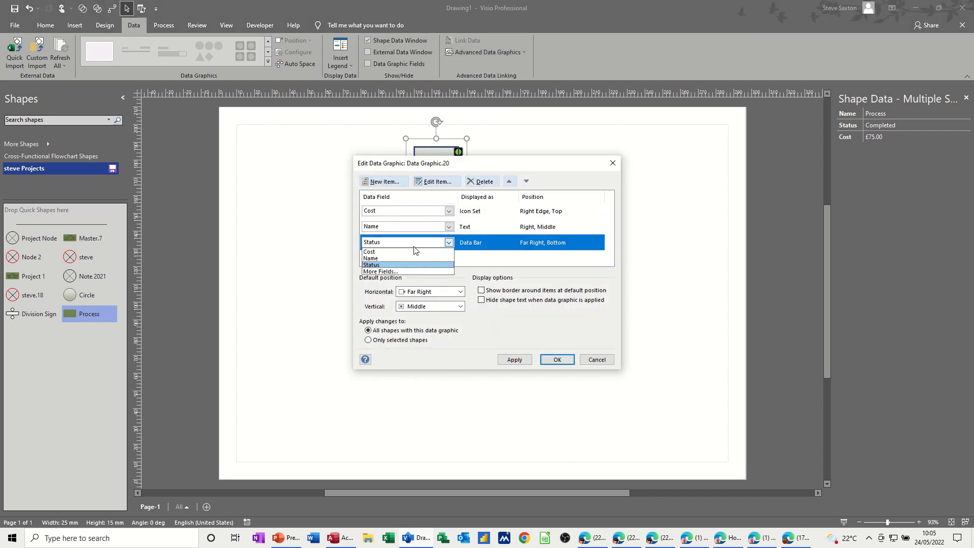
pyautogui.click(472, 247)
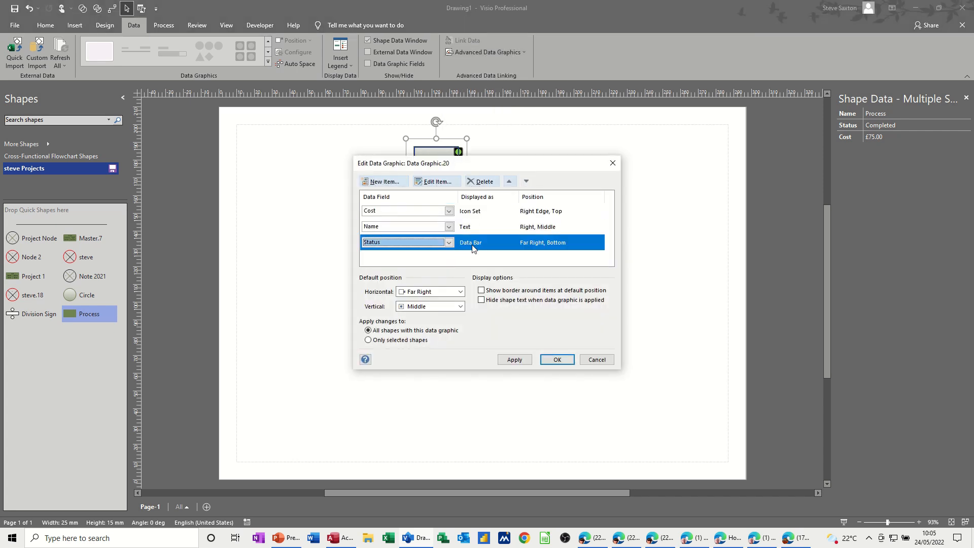
pyautogui.click(435, 182)
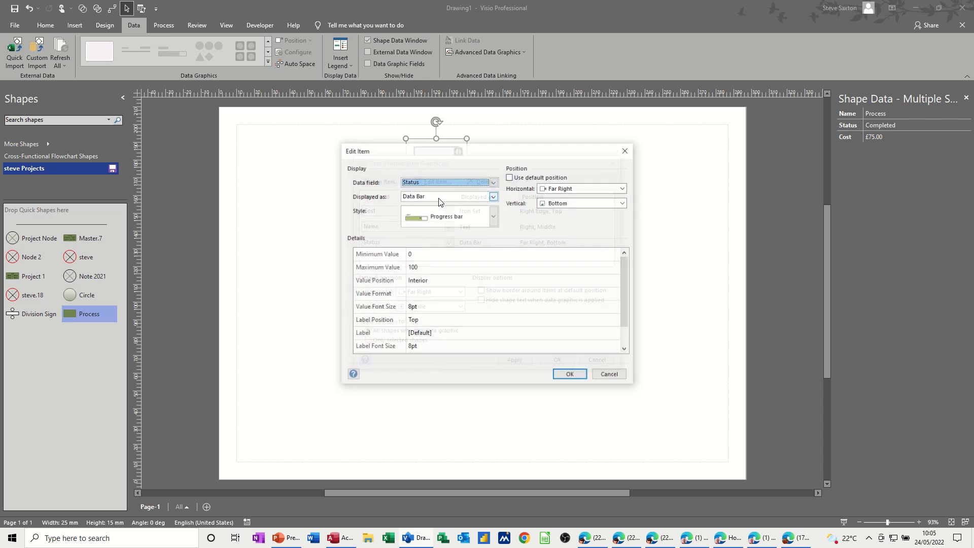
pyautogui.click(493, 217)
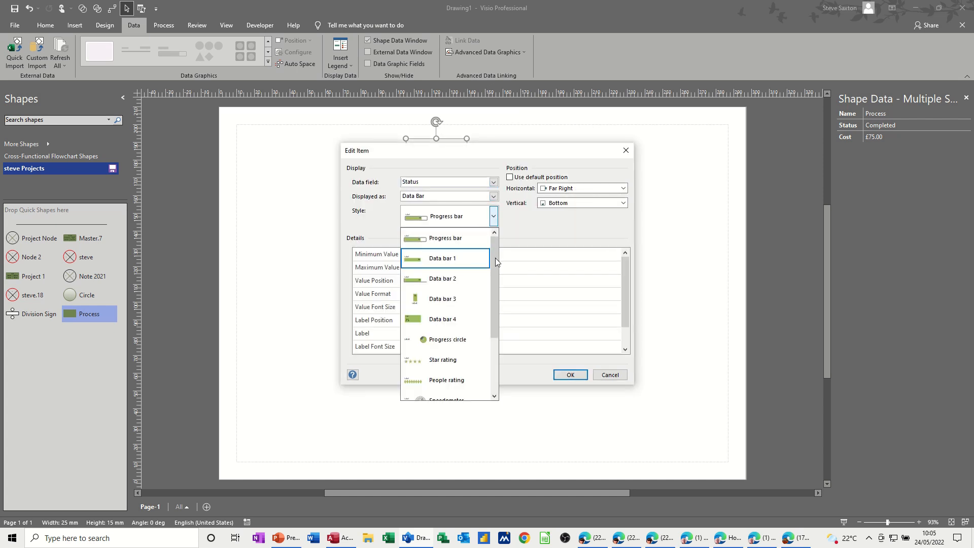
pyautogui.click(493, 215)
pyautogui.click(493, 197)
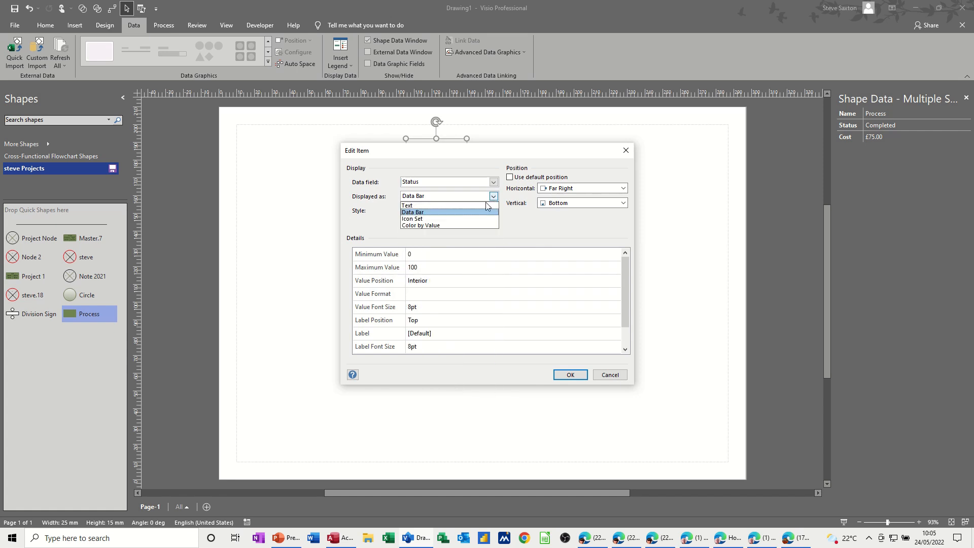
pyautogui.click(423, 206)
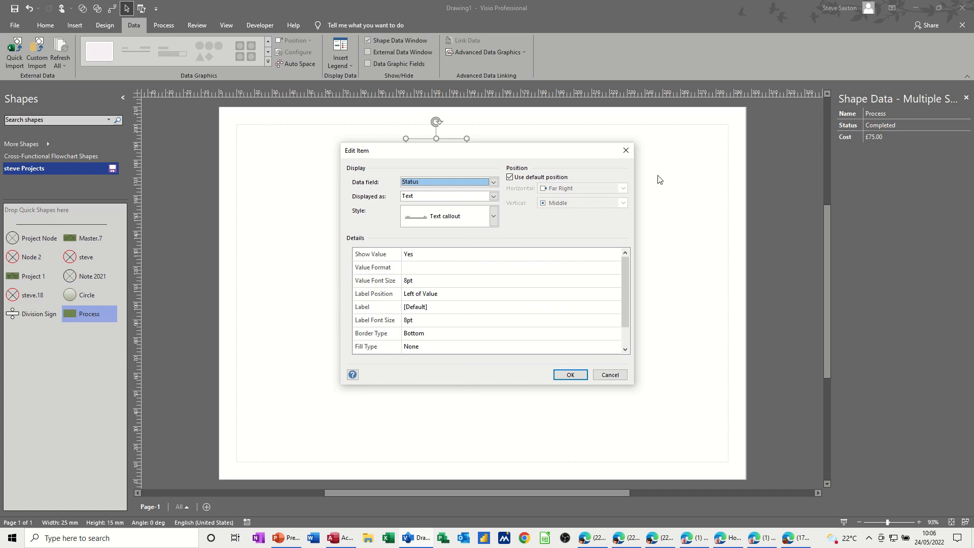
# Turn off the default position for the Status text item and set its vertical position to Bottom
pyautogui.click(510, 177)
pyautogui.click(623, 203)
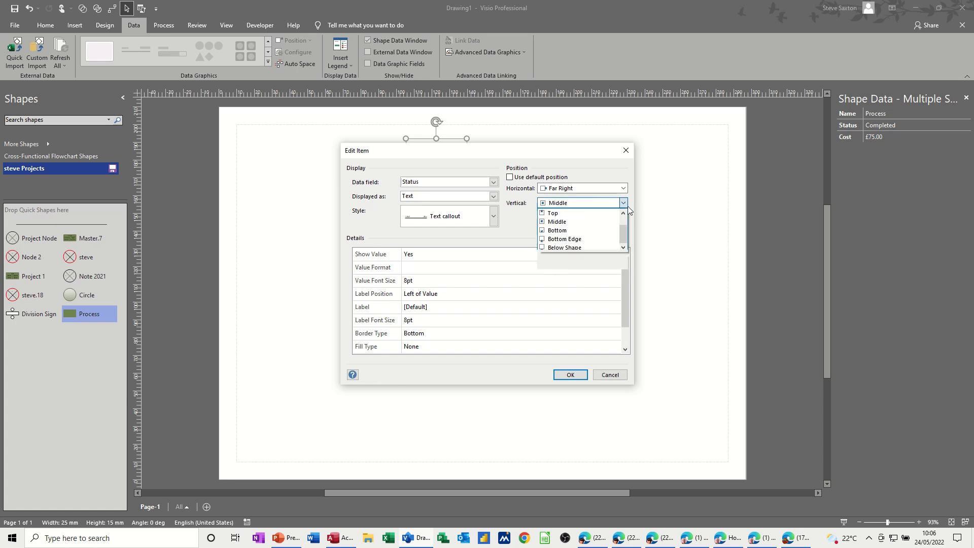
pyautogui.click(591, 231)
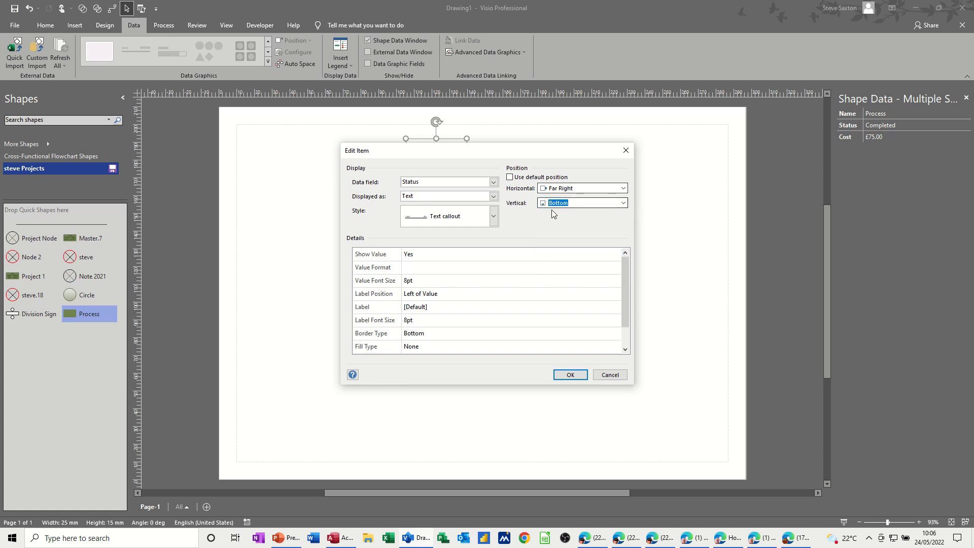
# Set the Status item's label position to Not Shown and apply the data graphic changes
pyautogui.click(418, 298)
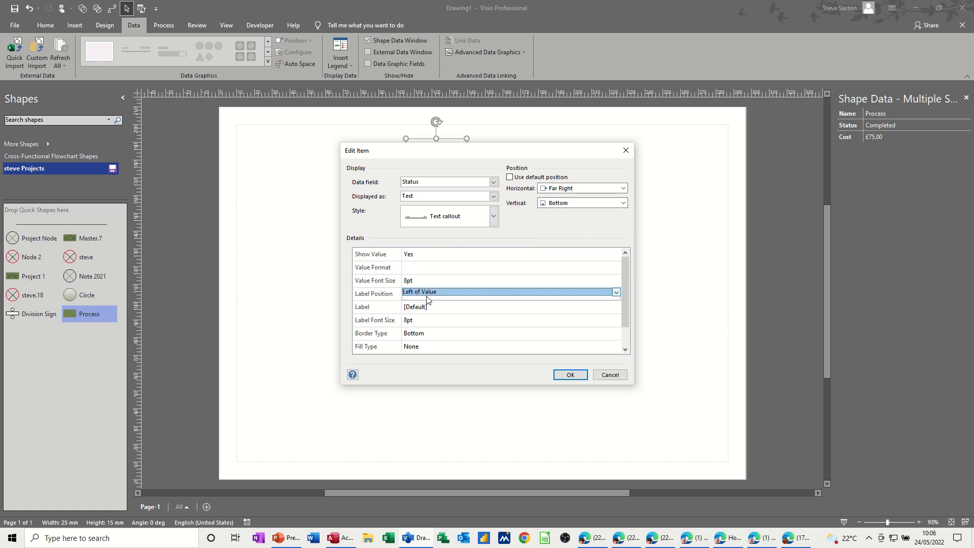
pyautogui.click(617, 293)
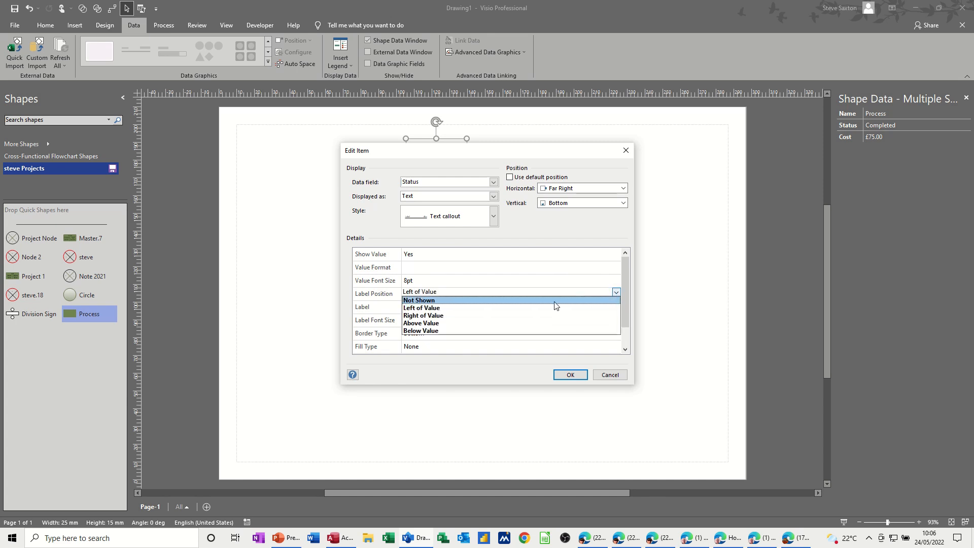
pyautogui.click(557, 301)
pyautogui.click(568, 375)
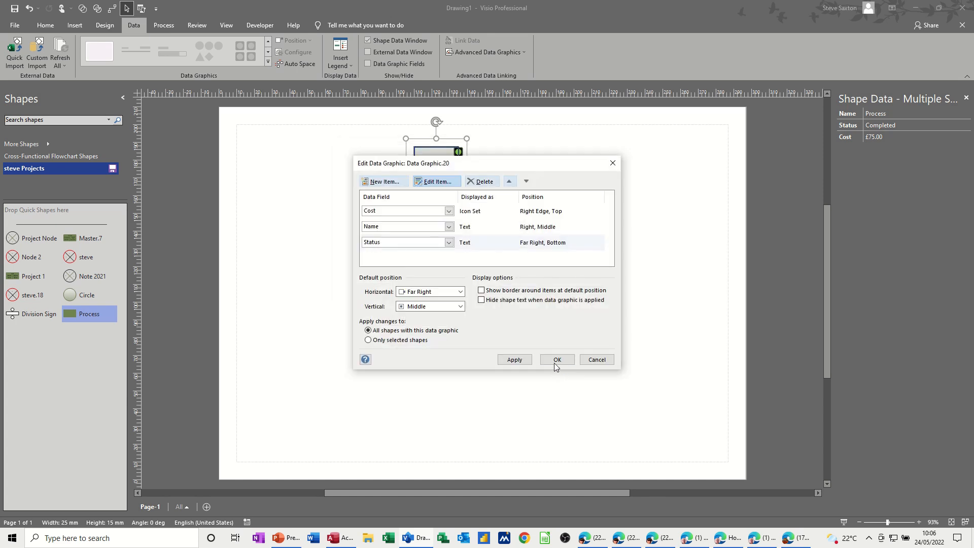
pyautogui.click(555, 361)
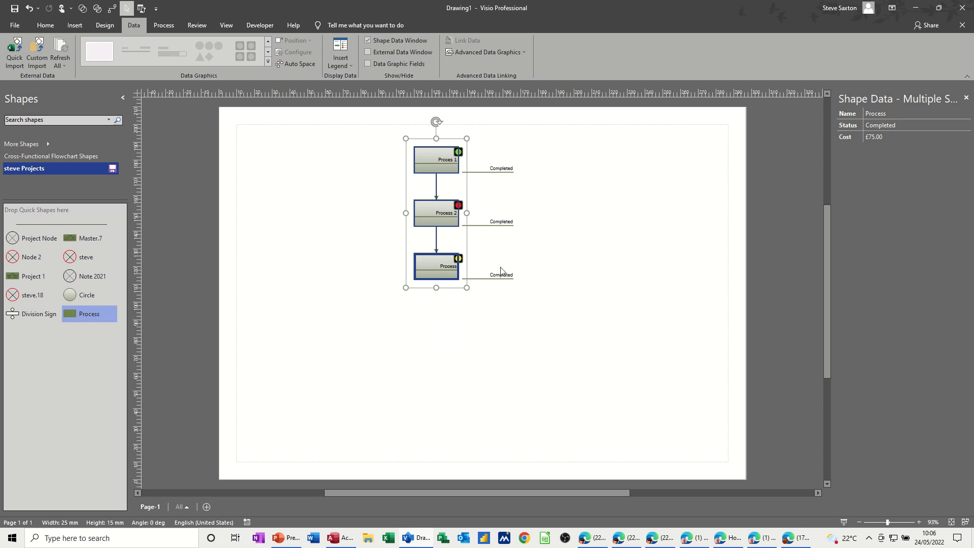
# Try setting the Status of the first Process shape to In Progress
pyautogui.click(505, 289)
pyautogui.click(495, 175)
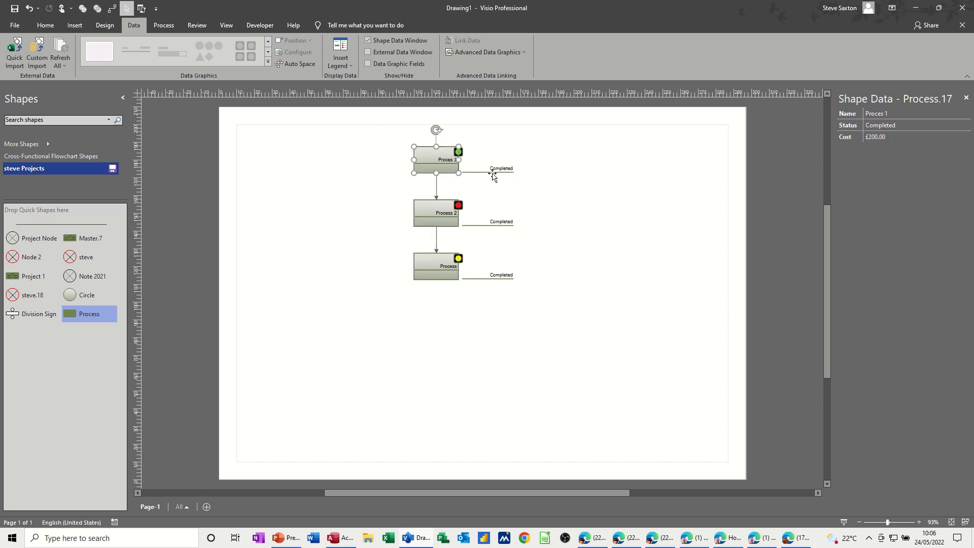
pyautogui.click(905, 126)
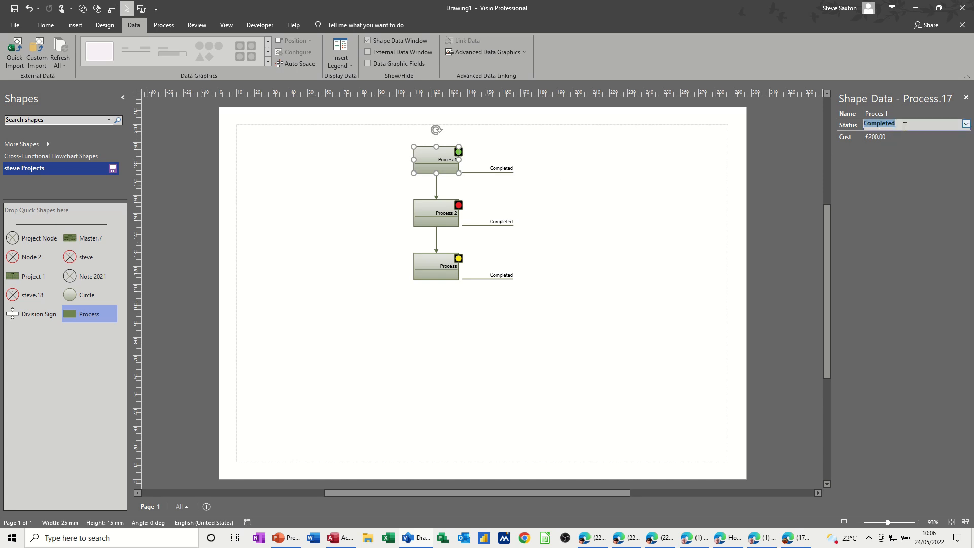
pyautogui.click(966, 125)
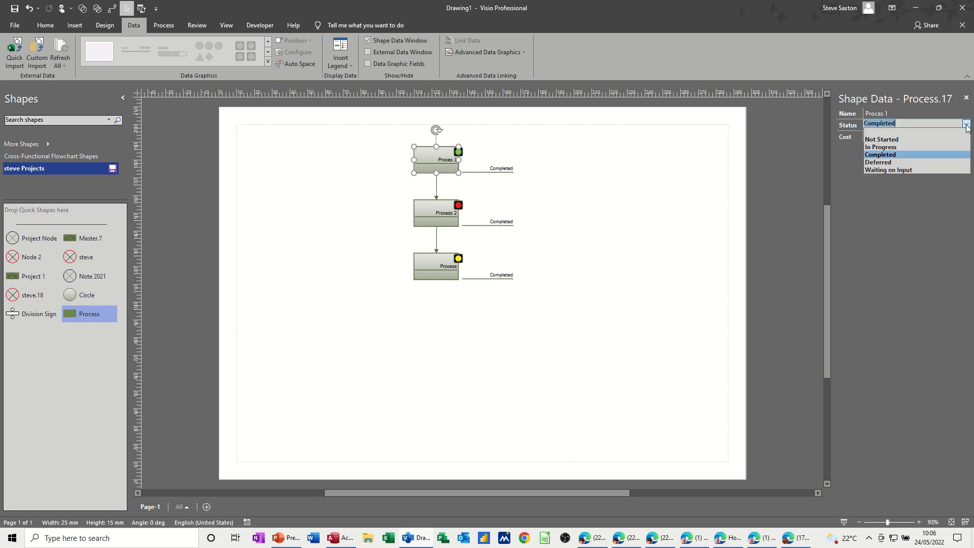
pyautogui.click(919, 146)
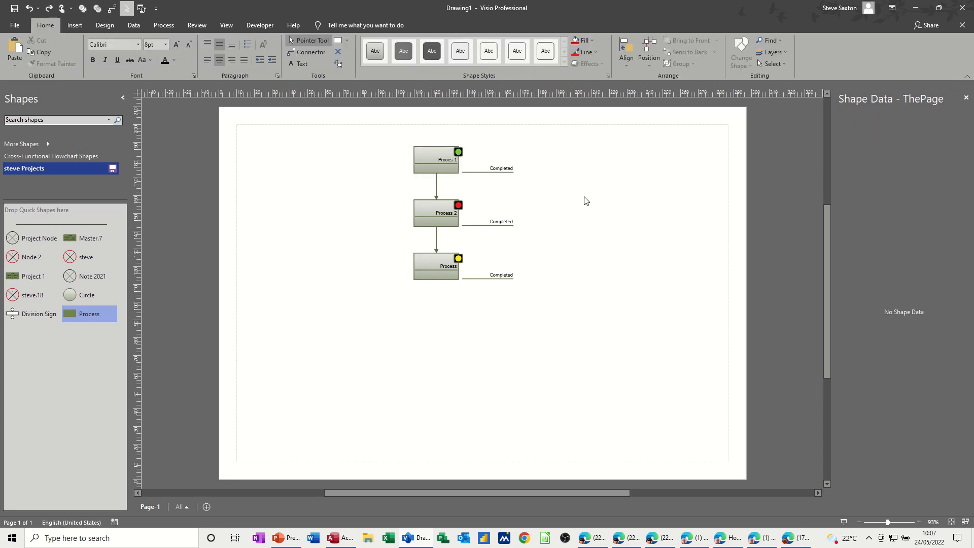
# Left-align the text of the Status callouts beside all three Process shapes, then deselect them
pyautogui.click(513, 172)
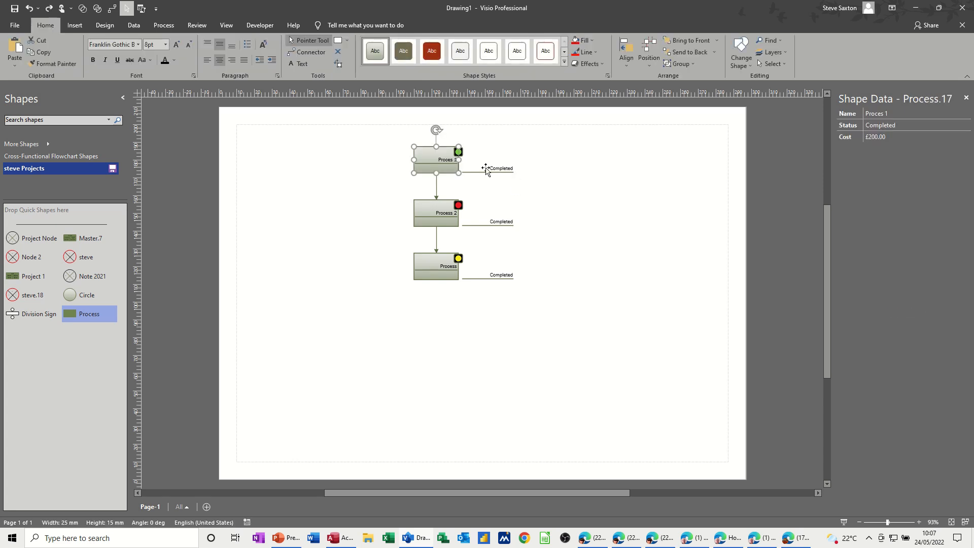
pyautogui.click(512, 173)
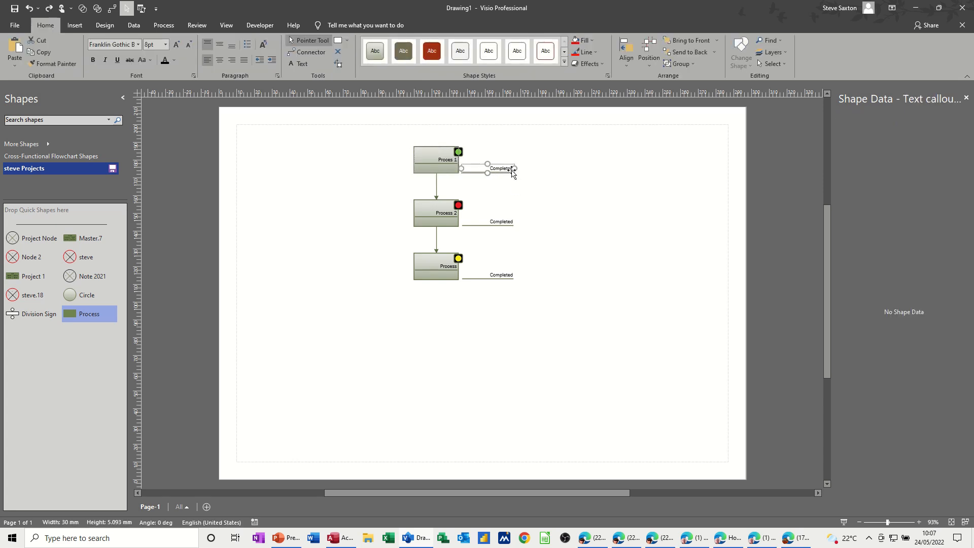
pyautogui.click(208, 61)
pyautogui.click(495, 222)
pyautogui.click(495, 221)
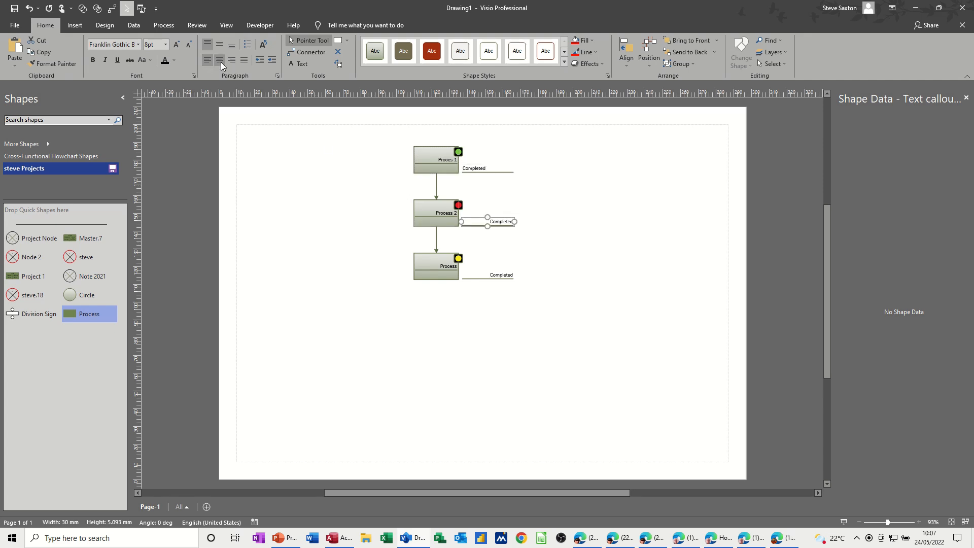
pyautogui.click(206, 64)
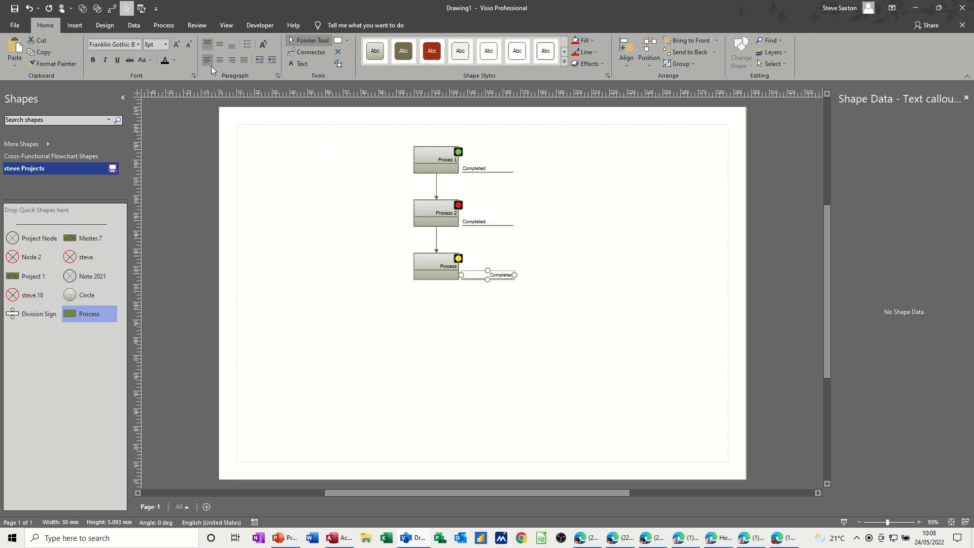
pyautogui.click(208, 62)
pyautogui.click(355, 148)
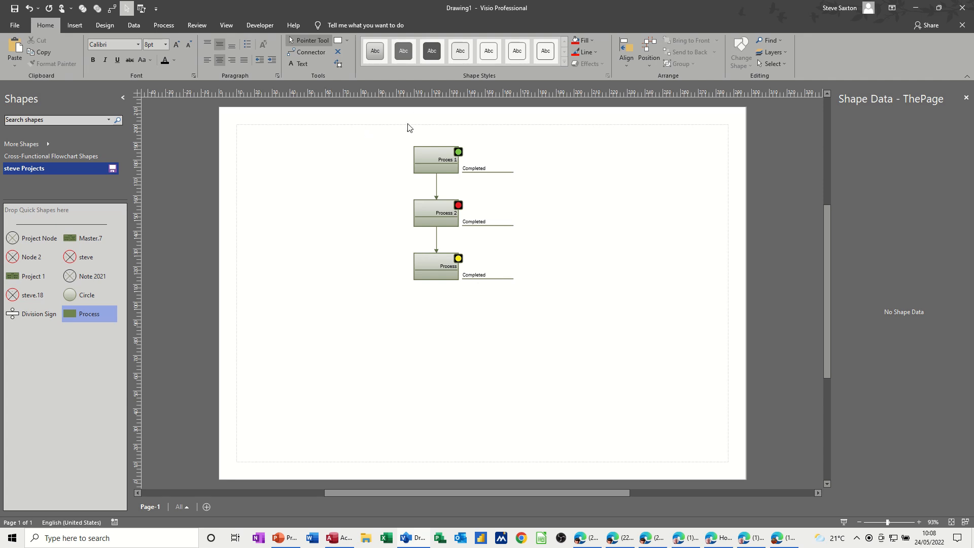